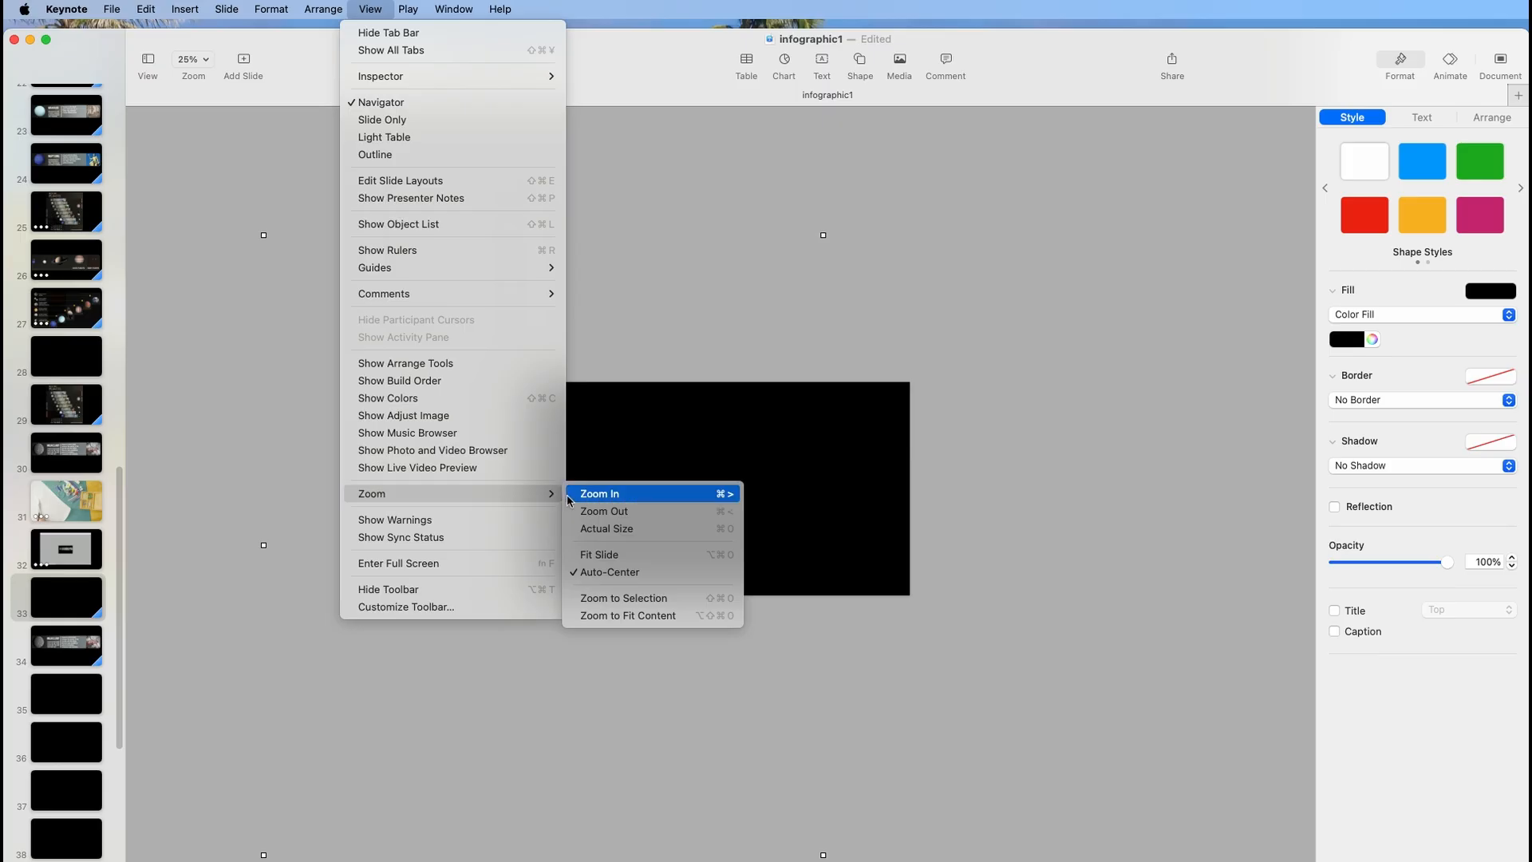
Zoom out to 10% and enlarge and reposition the black rectangle so it extends well beyond the slide on every side.
click(595, 511)
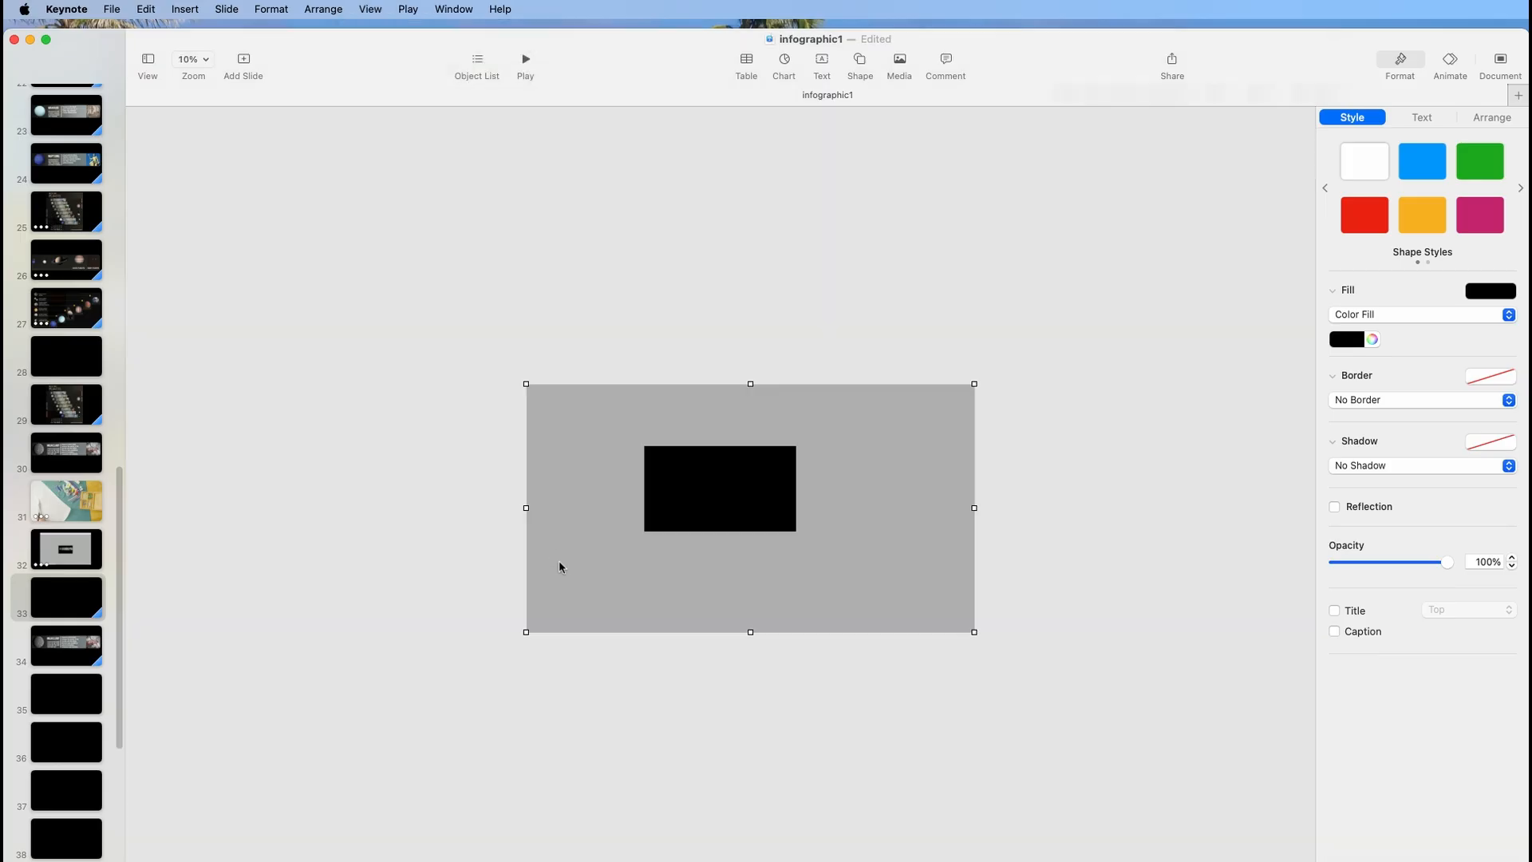
drag(560, 567, 520, 538)
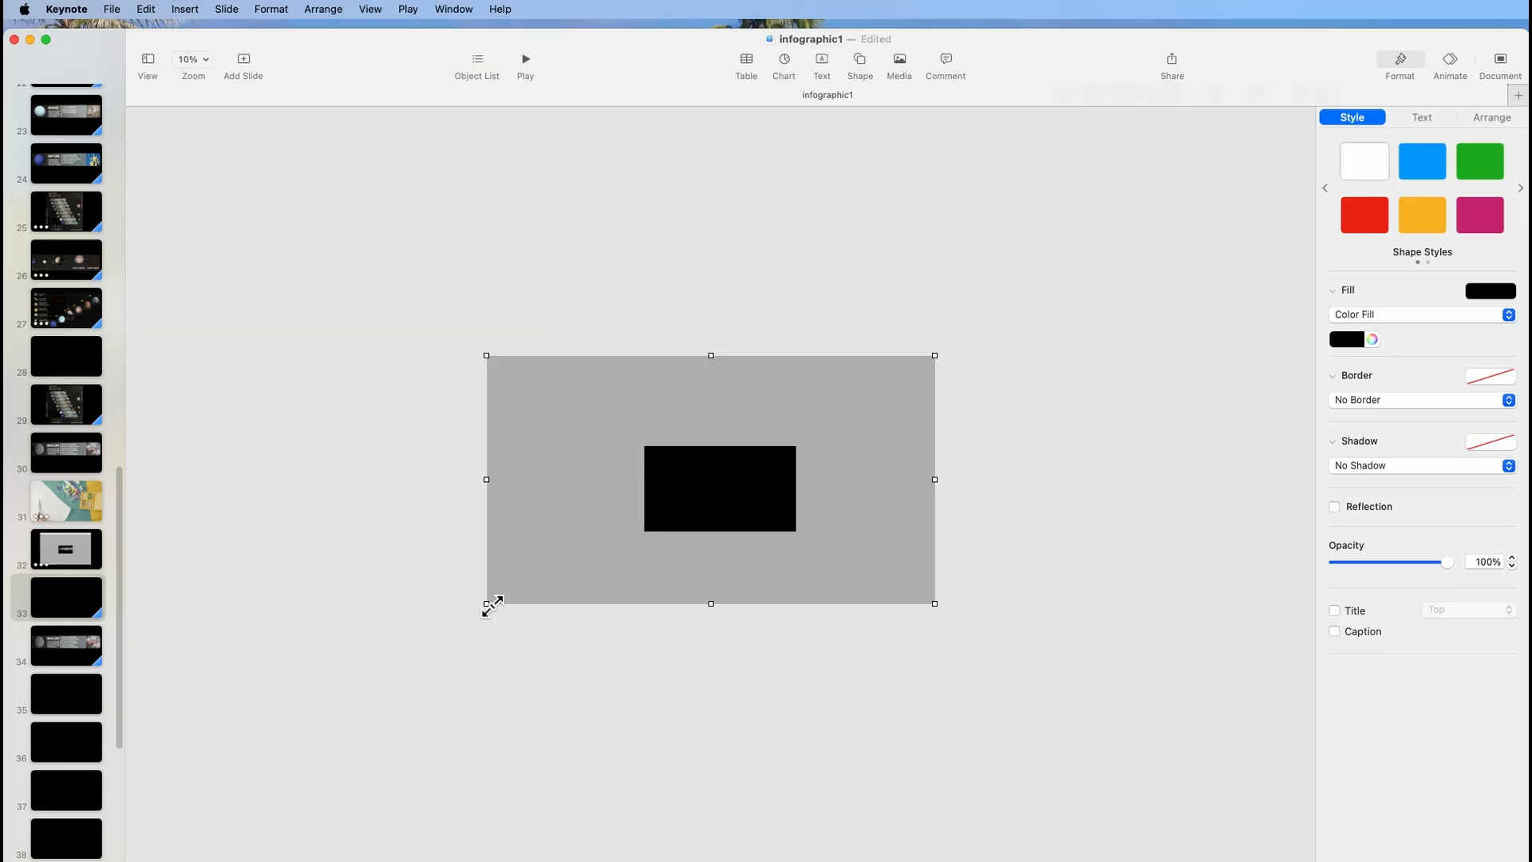
drag(488, 605, 366, 674)
drag(626, 620, 686, 604)
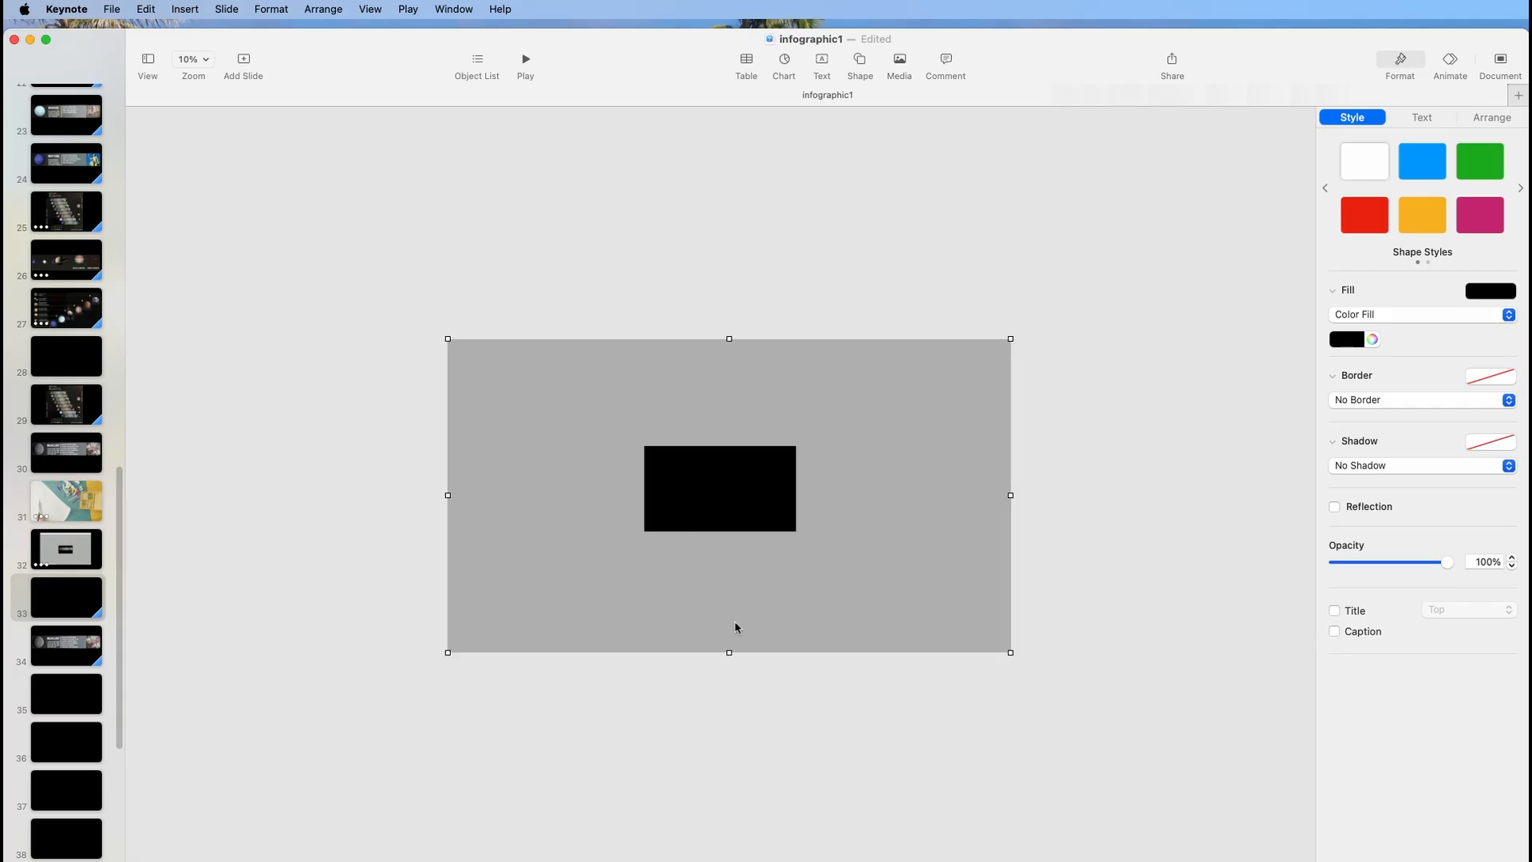
Insert a rounded rectangle and stretch it into a wide bar across the middle of the slide.
click(856, 60)
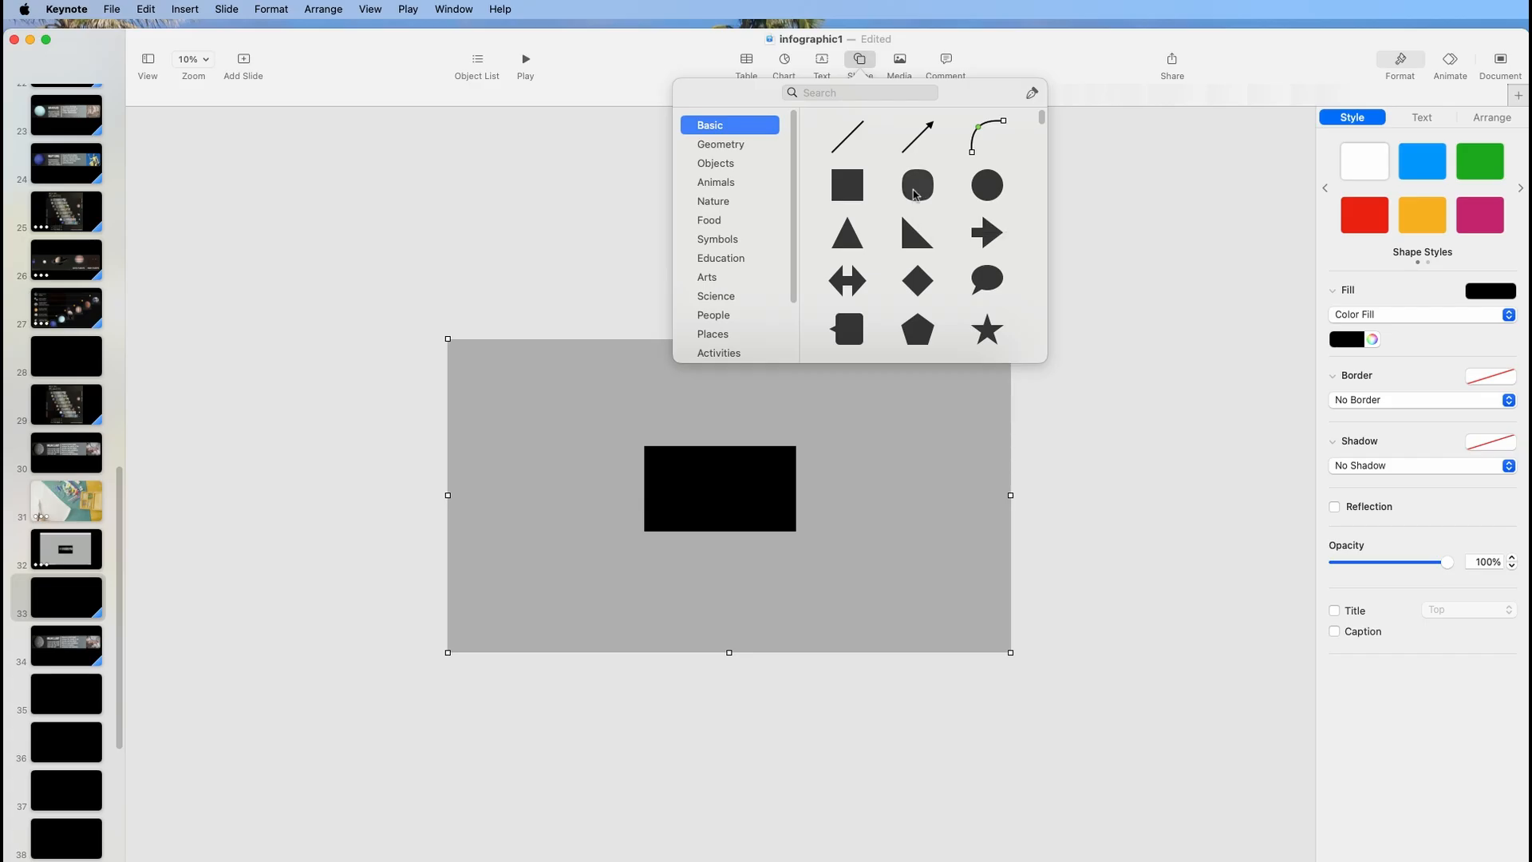
click(915, 193)
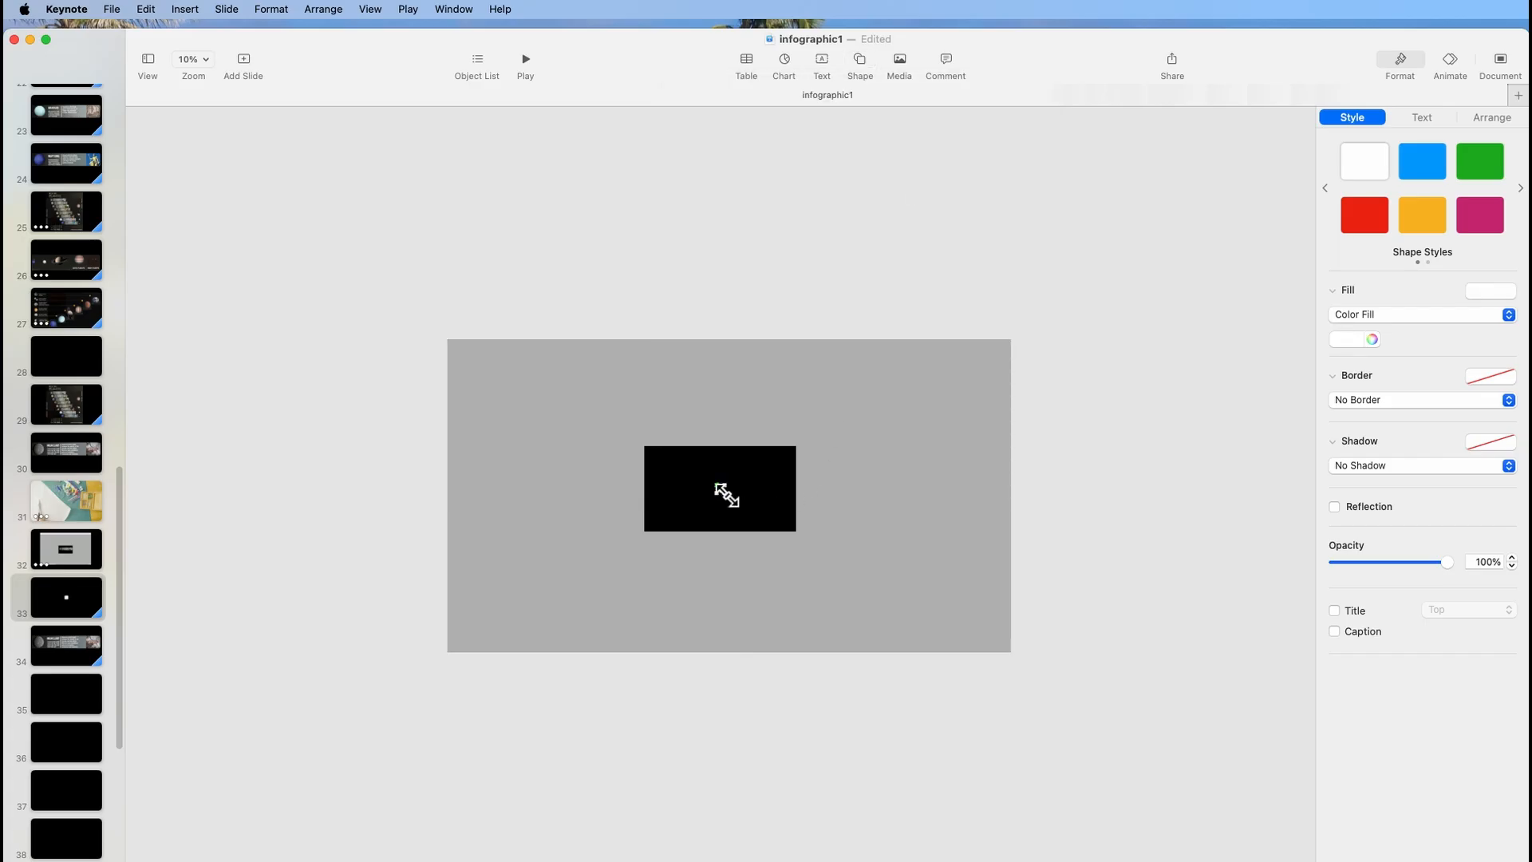
mouse_move(726, 494)
mouse_down()
mouse_move(797, 506)
mouse_move(715, 493)
mouse_move(739, 479)
mouse_move(727, 486)
mouse_up()
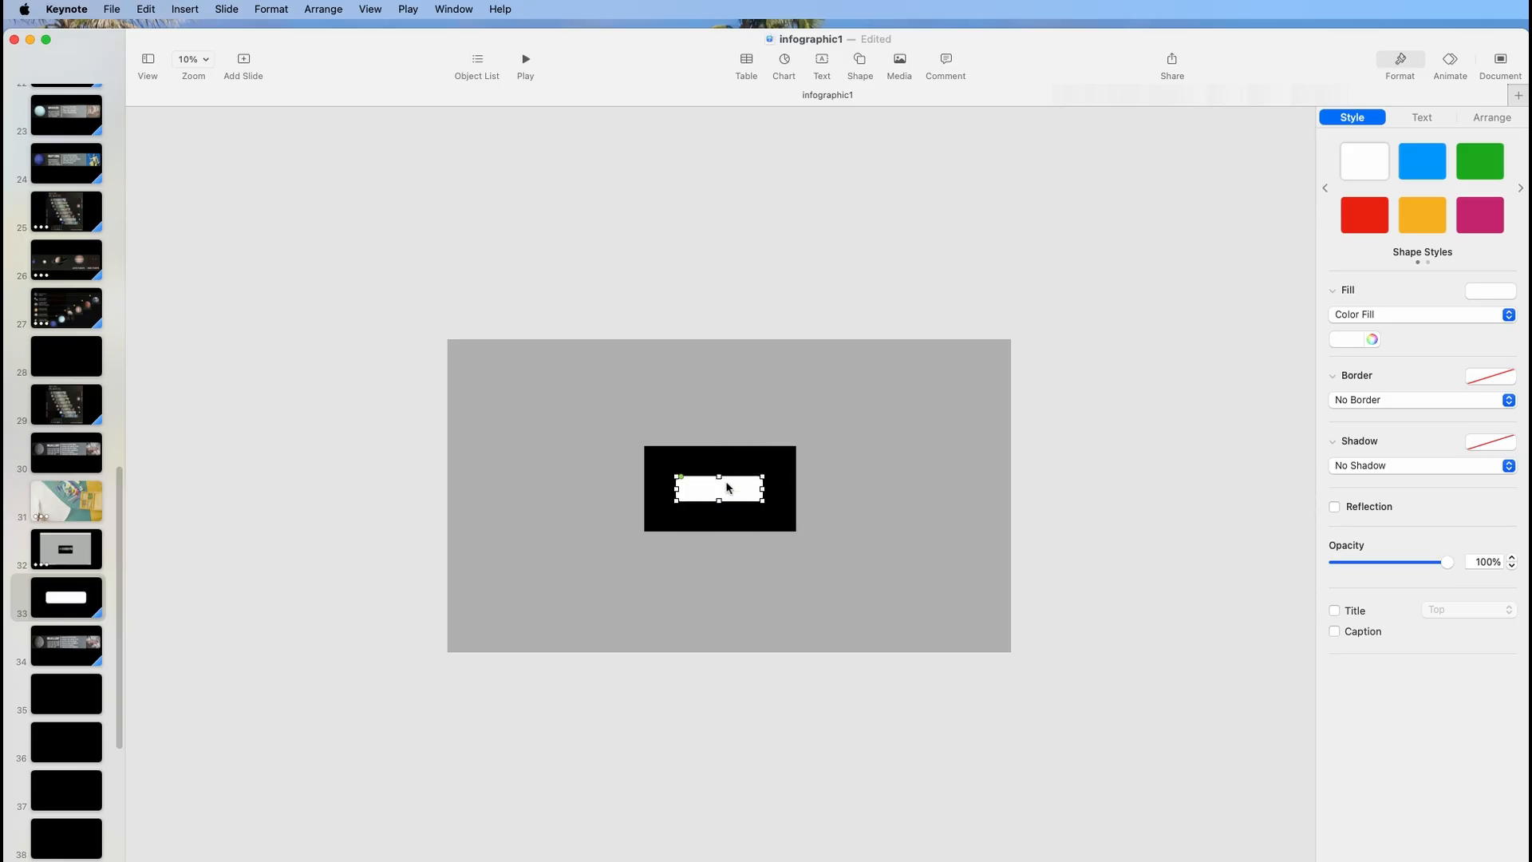
Subtract the white rounded rectangle from the large black rectangle to cut a window in it.
click(853, 563)
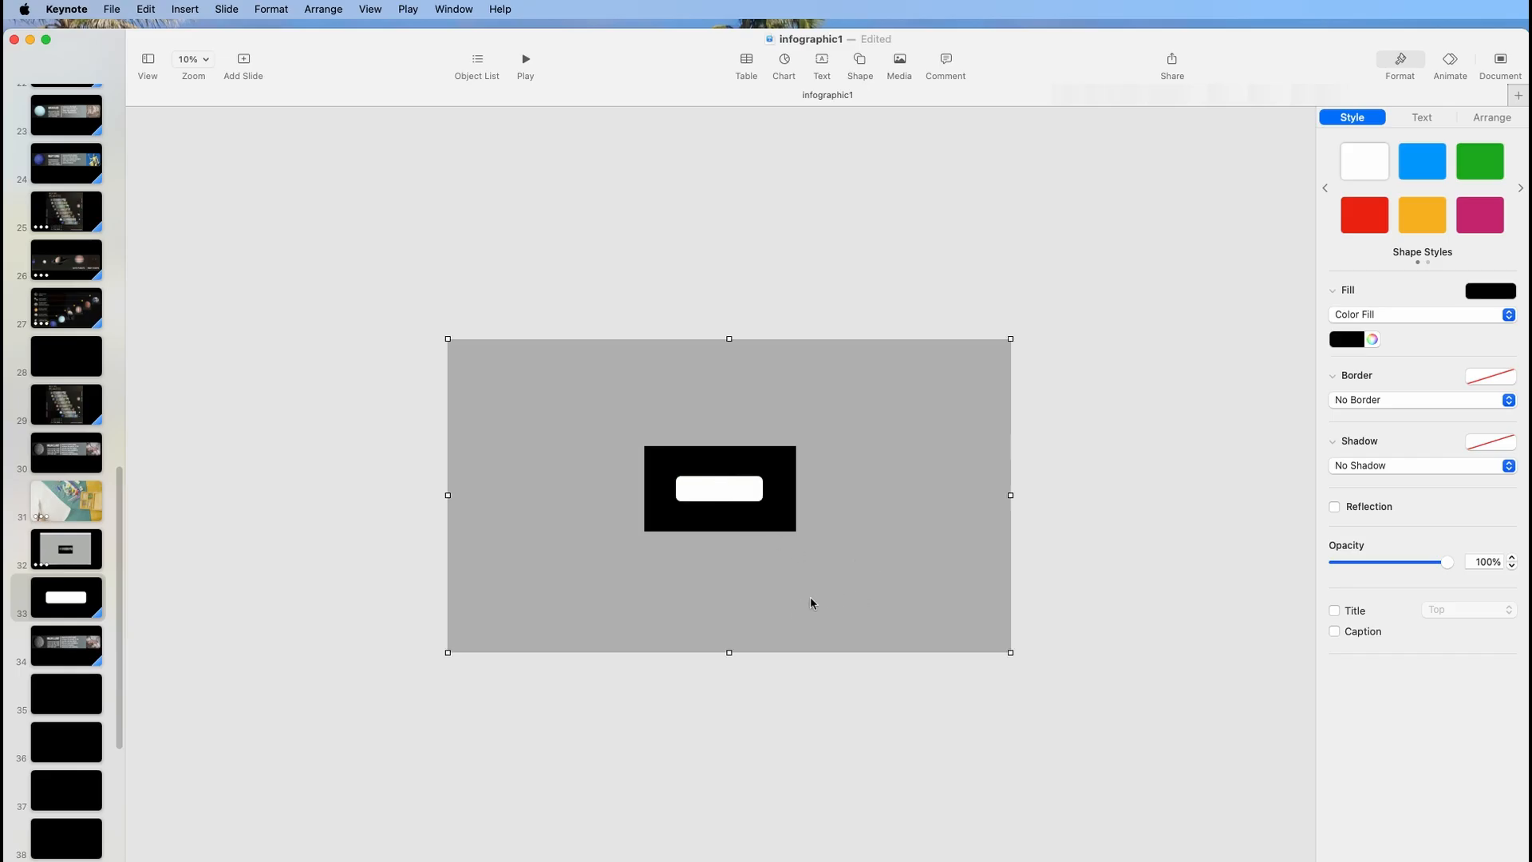
click(726, 494)
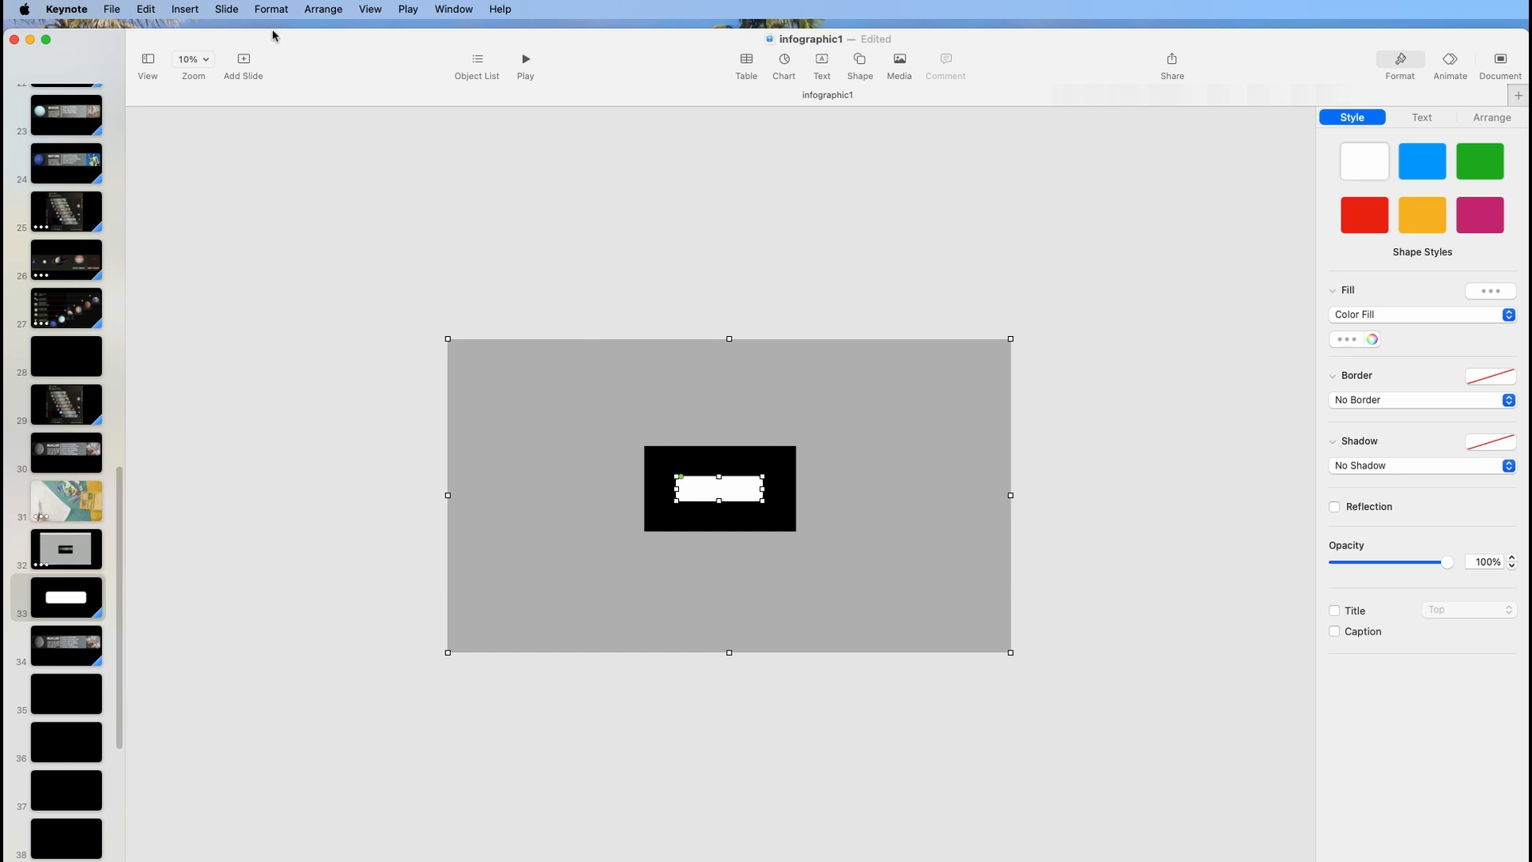
click(255, 10)
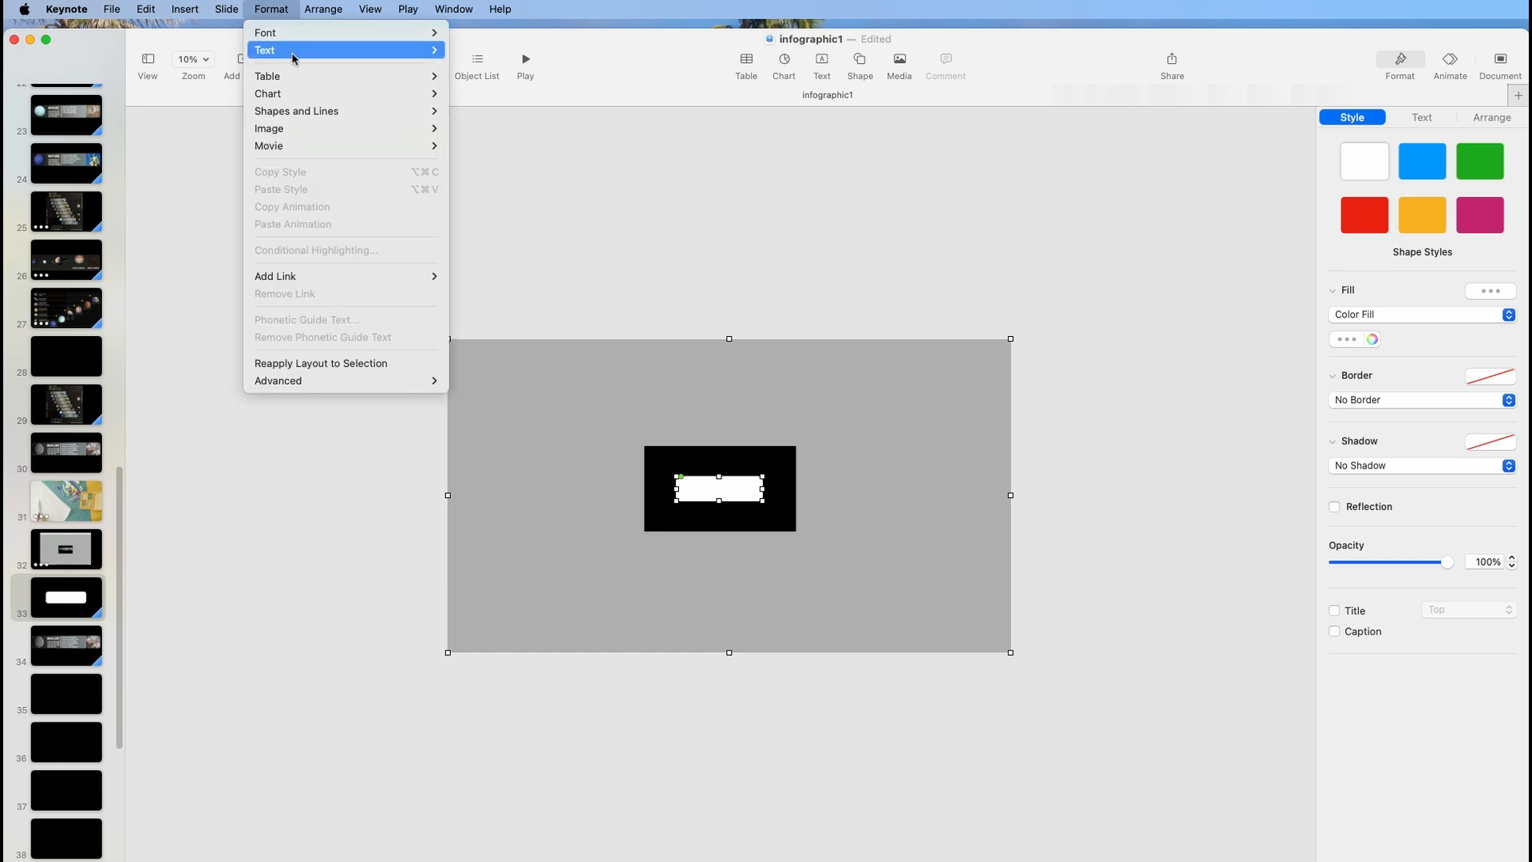
mouse_move(308, 110)
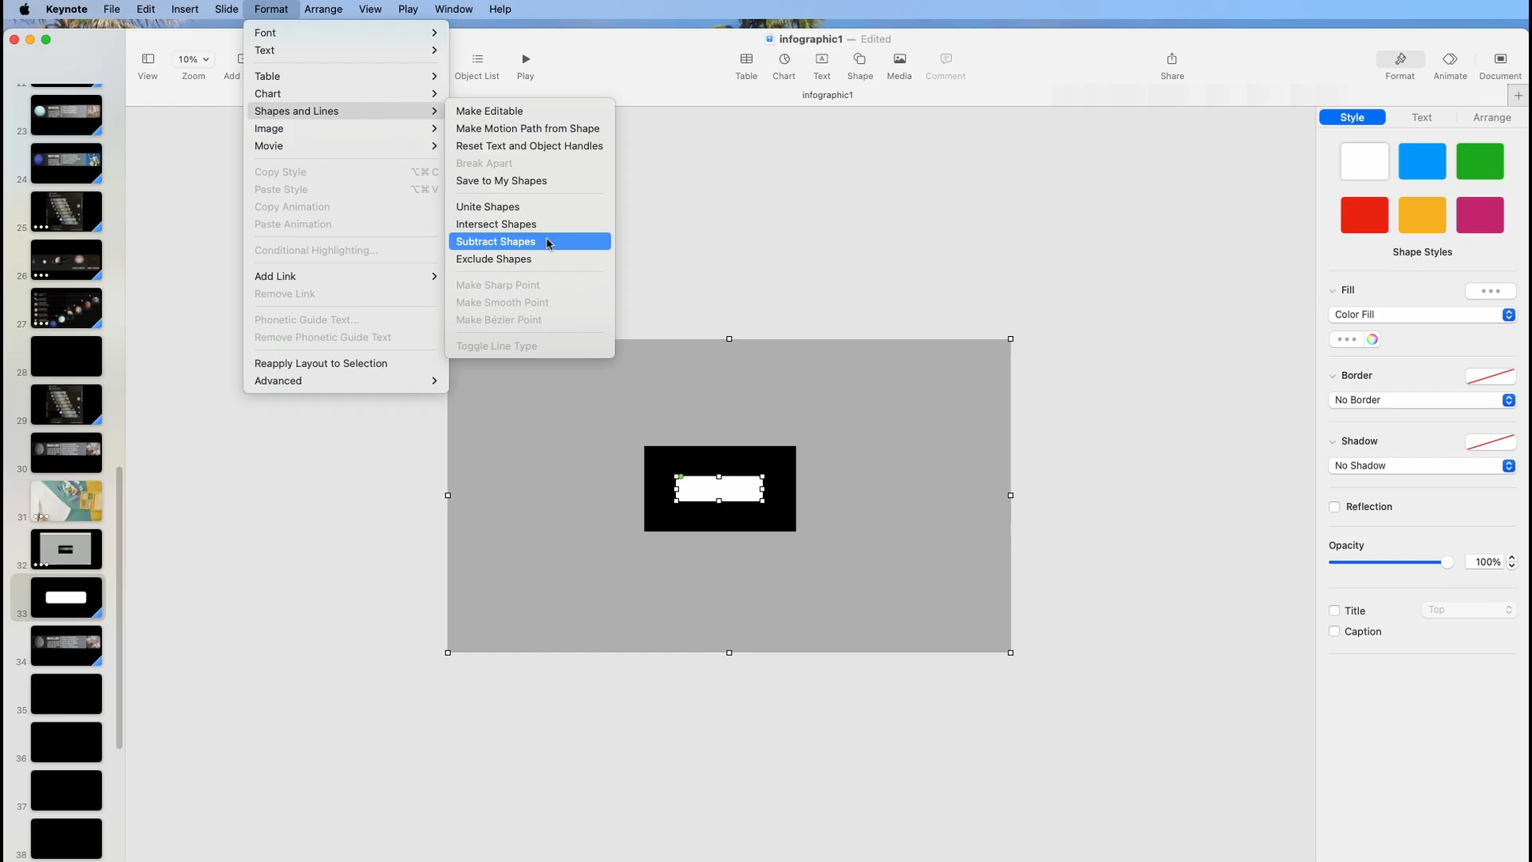
click(548, 243)
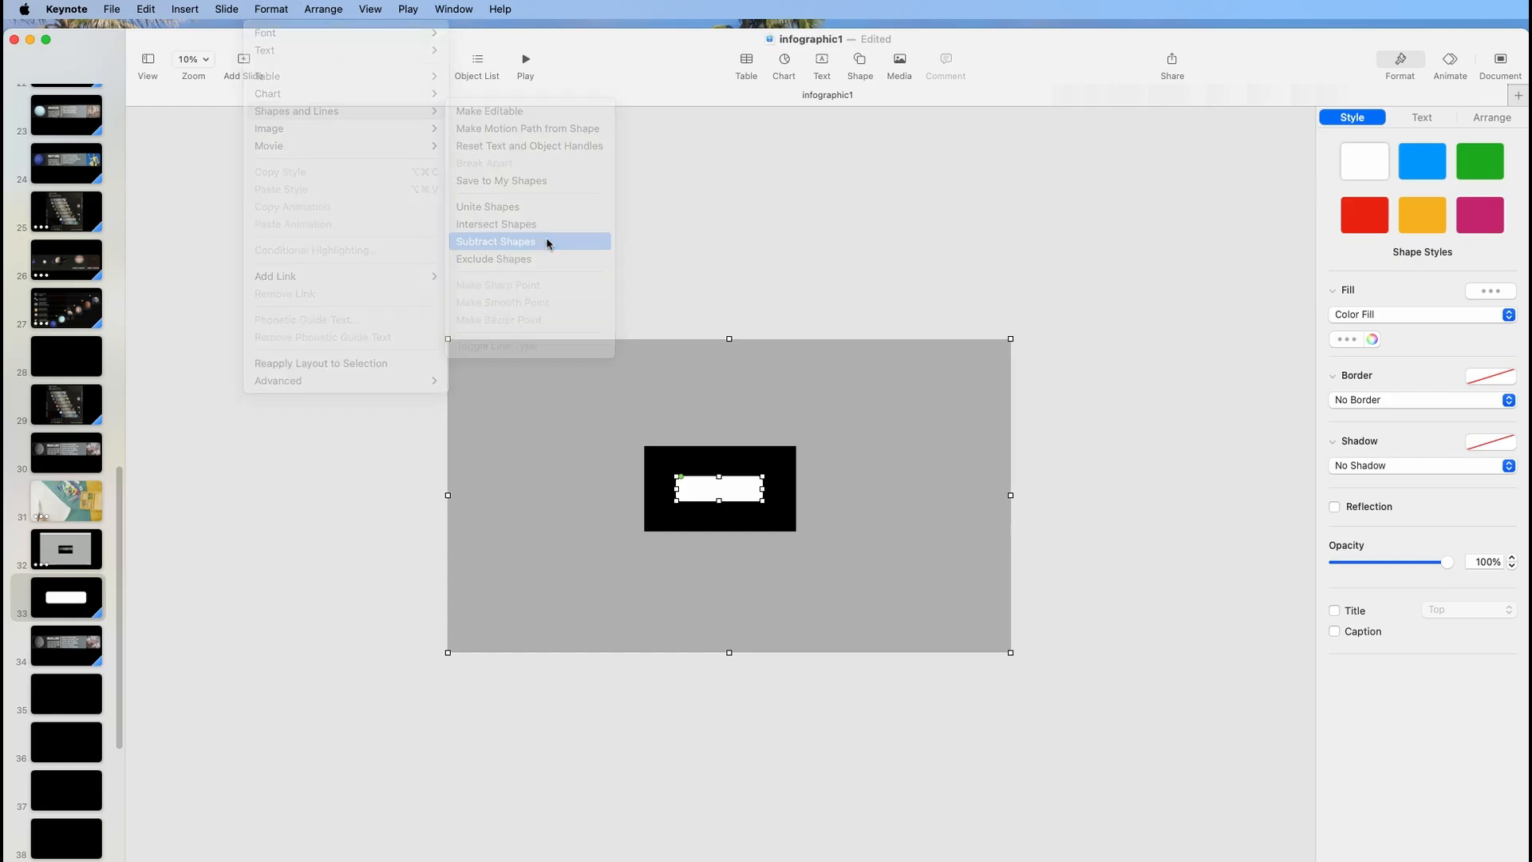
Set the cut-out mask beside the slide, then enlarge and position the planets infographic to bring its Mercury row onto the slide.
drag(908, 579, 417, 600)
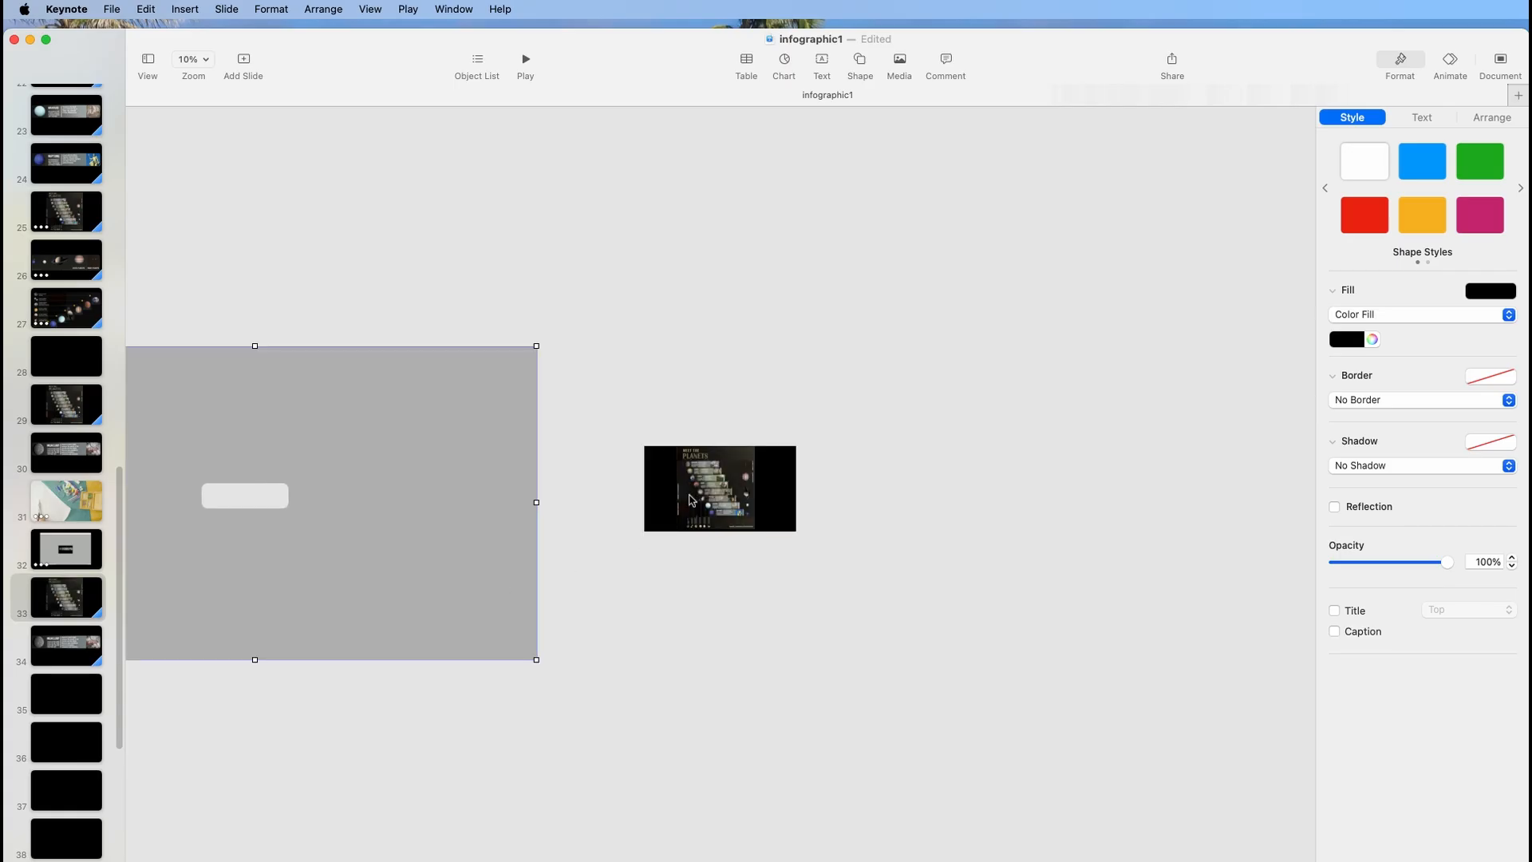
click(701, 503)
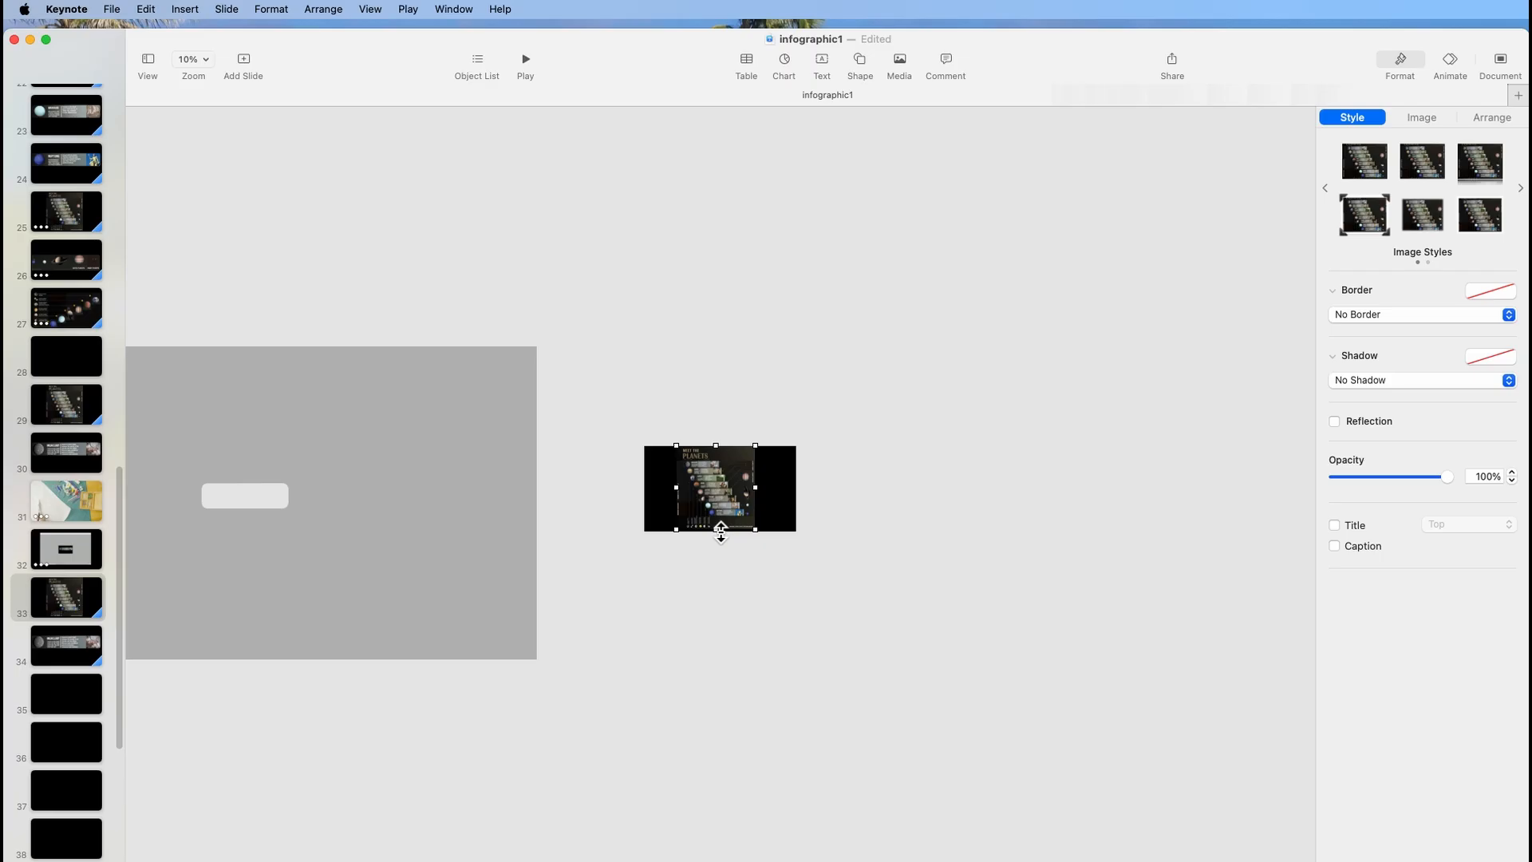
drag(720, 530, 766, 687)
drag(699, 600, 734, 583)
drag(872, 550, 914, 551)
drag(780, 557, 774, 578)
Place the cut-out mask over the Mercury row, widen it on both sides to hide the rest of the infographic, and play the slide.
drag(400, 541, 847, 517)
drag(989, 482, 1164, 482)
drag(421, 482, 303, 482)
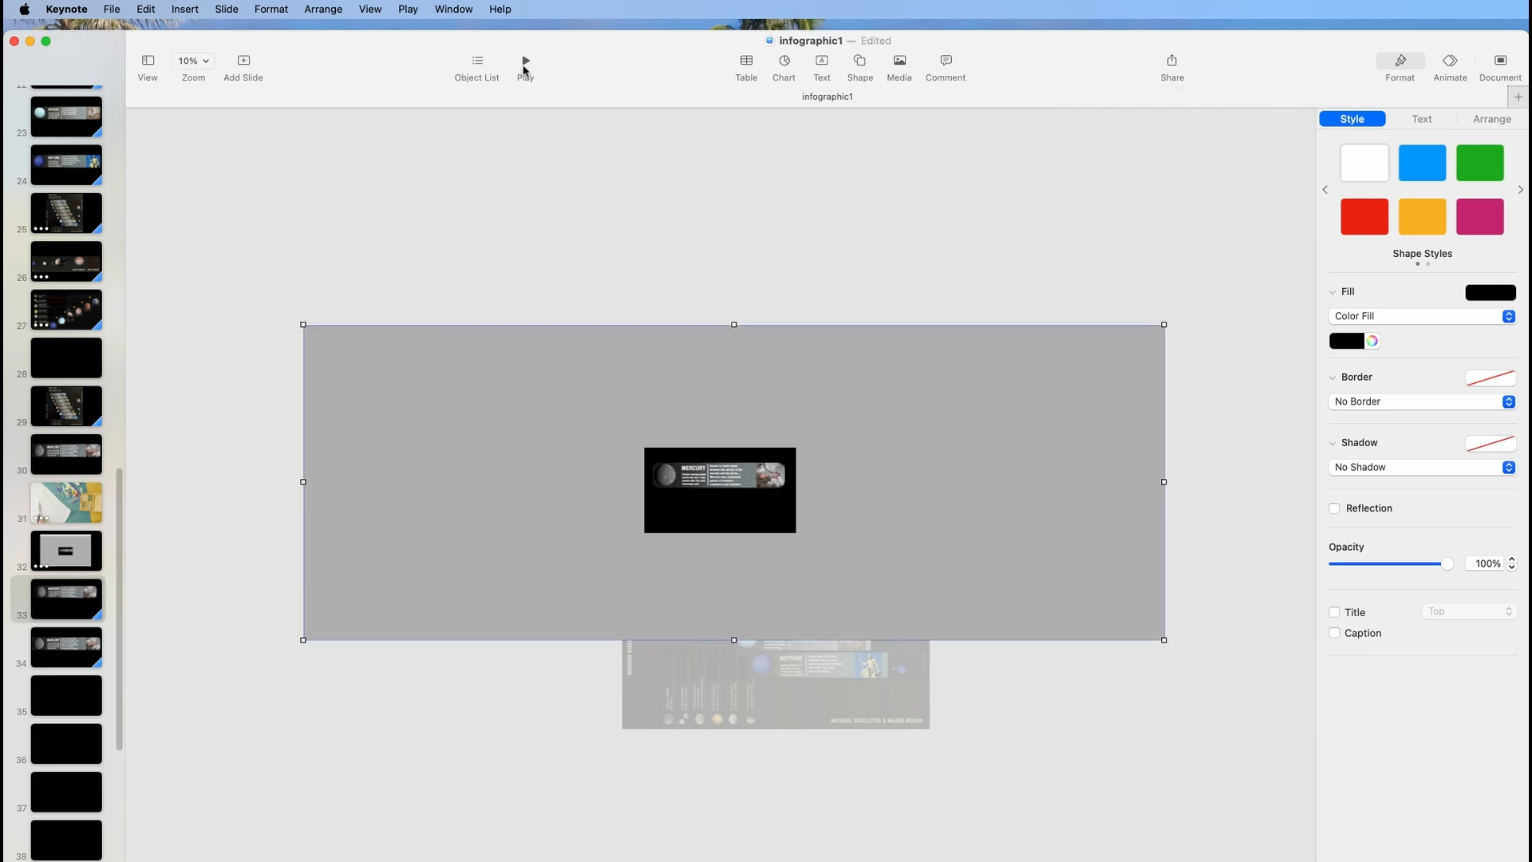
click(525, 64)
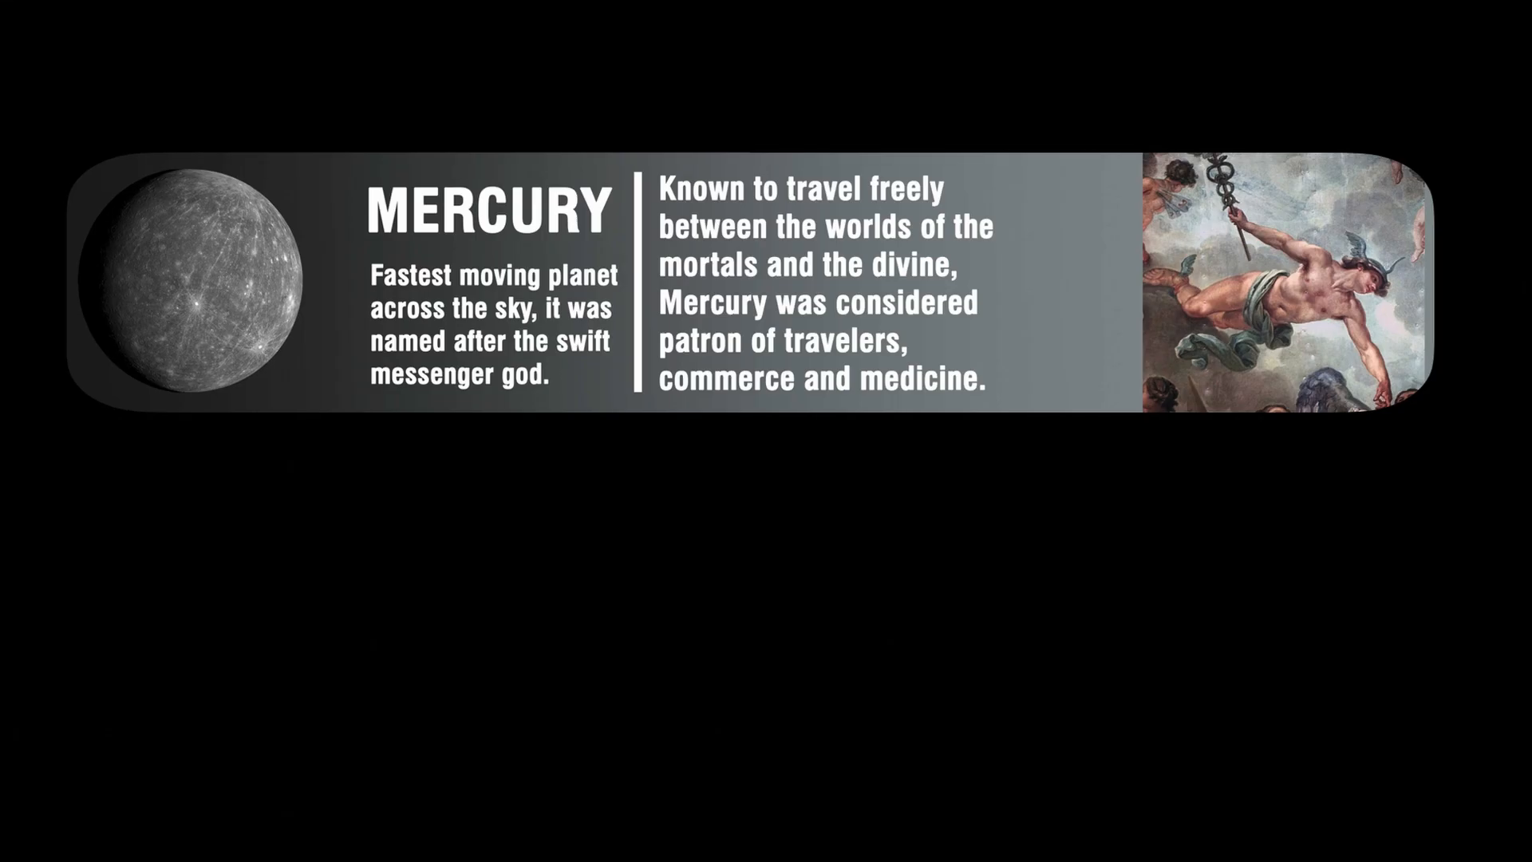
key(Escape)
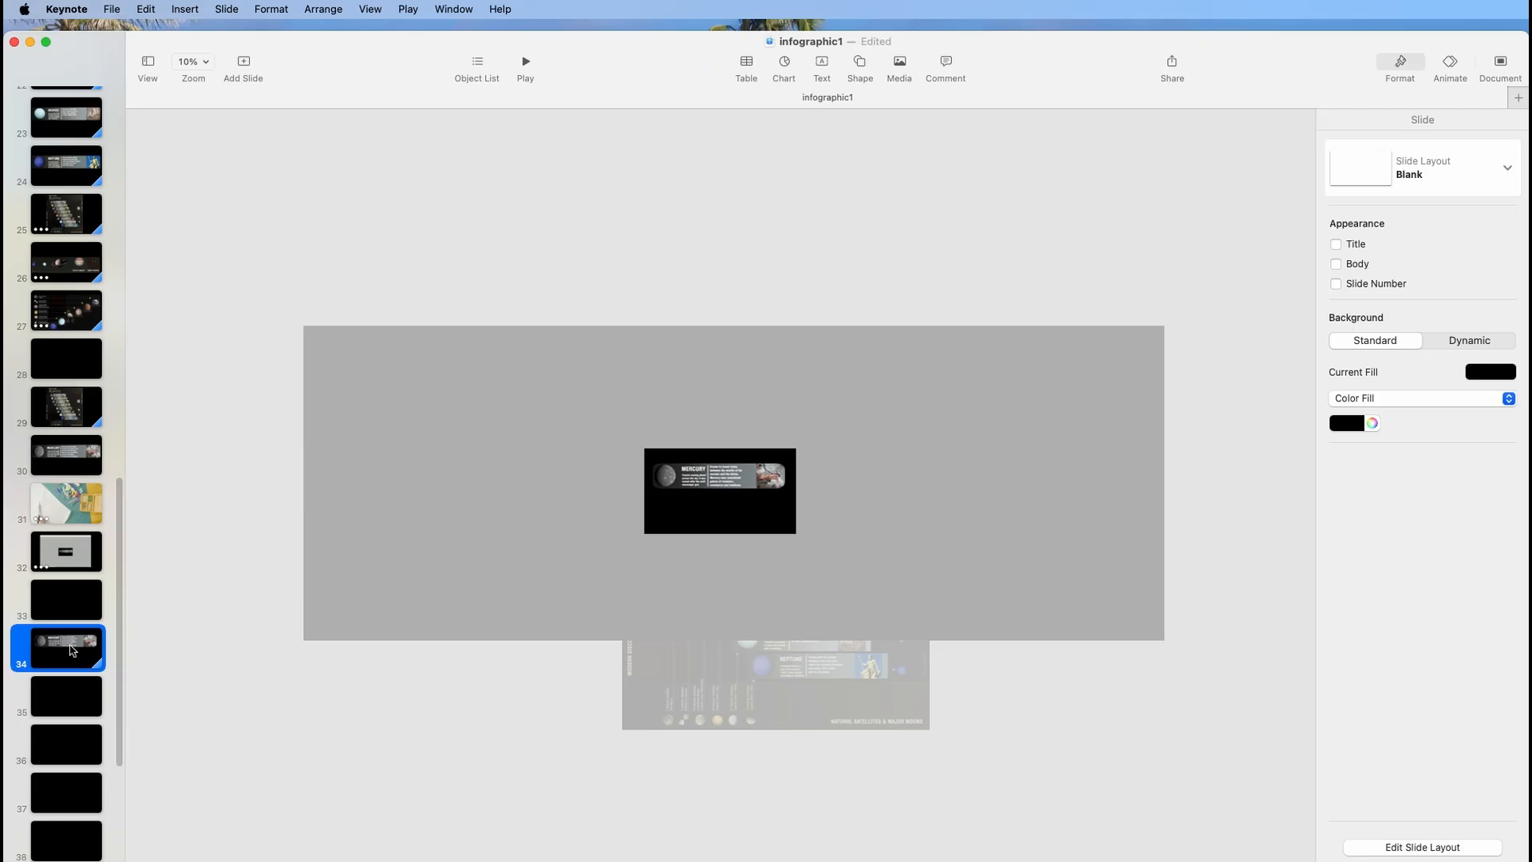
Place a copy showing the full infographic before the Mercury slide and give it a Magic Move transition.
key(cmd+z)
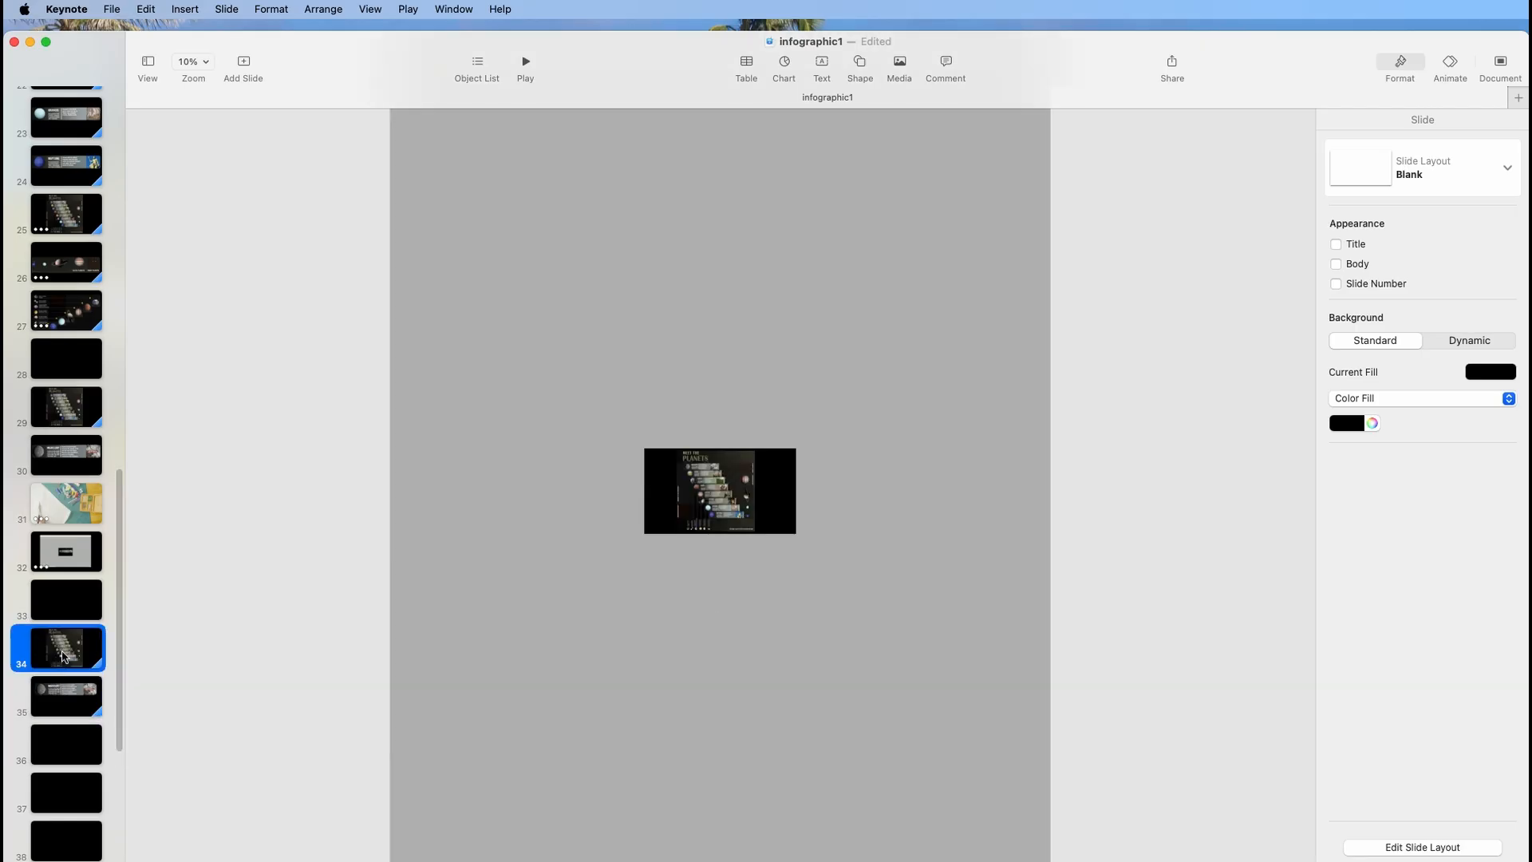
click(1450, 63)
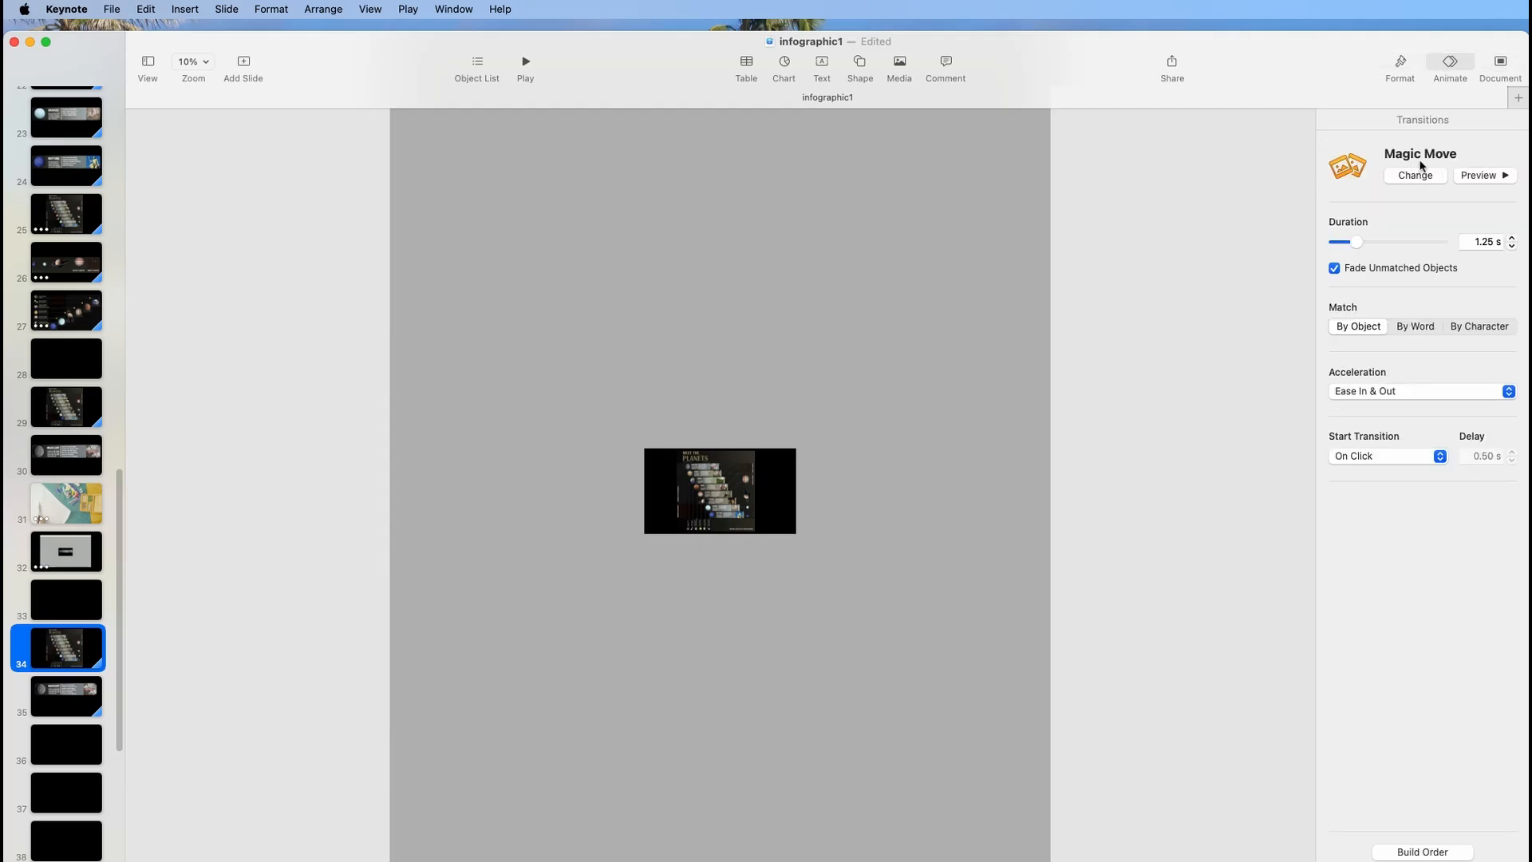
click(1421, 175)
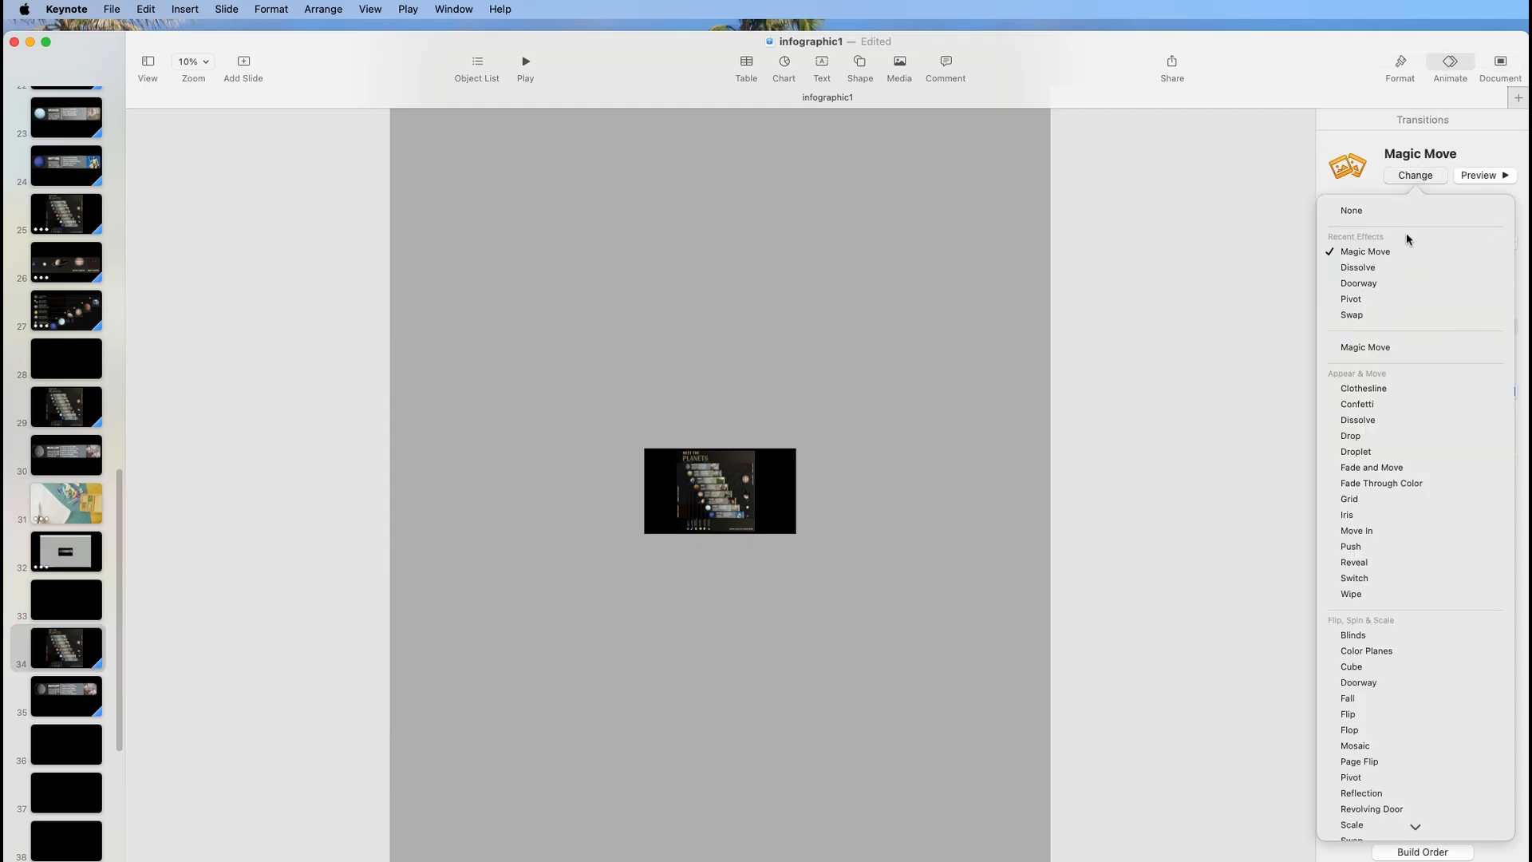
click(1406, 347)
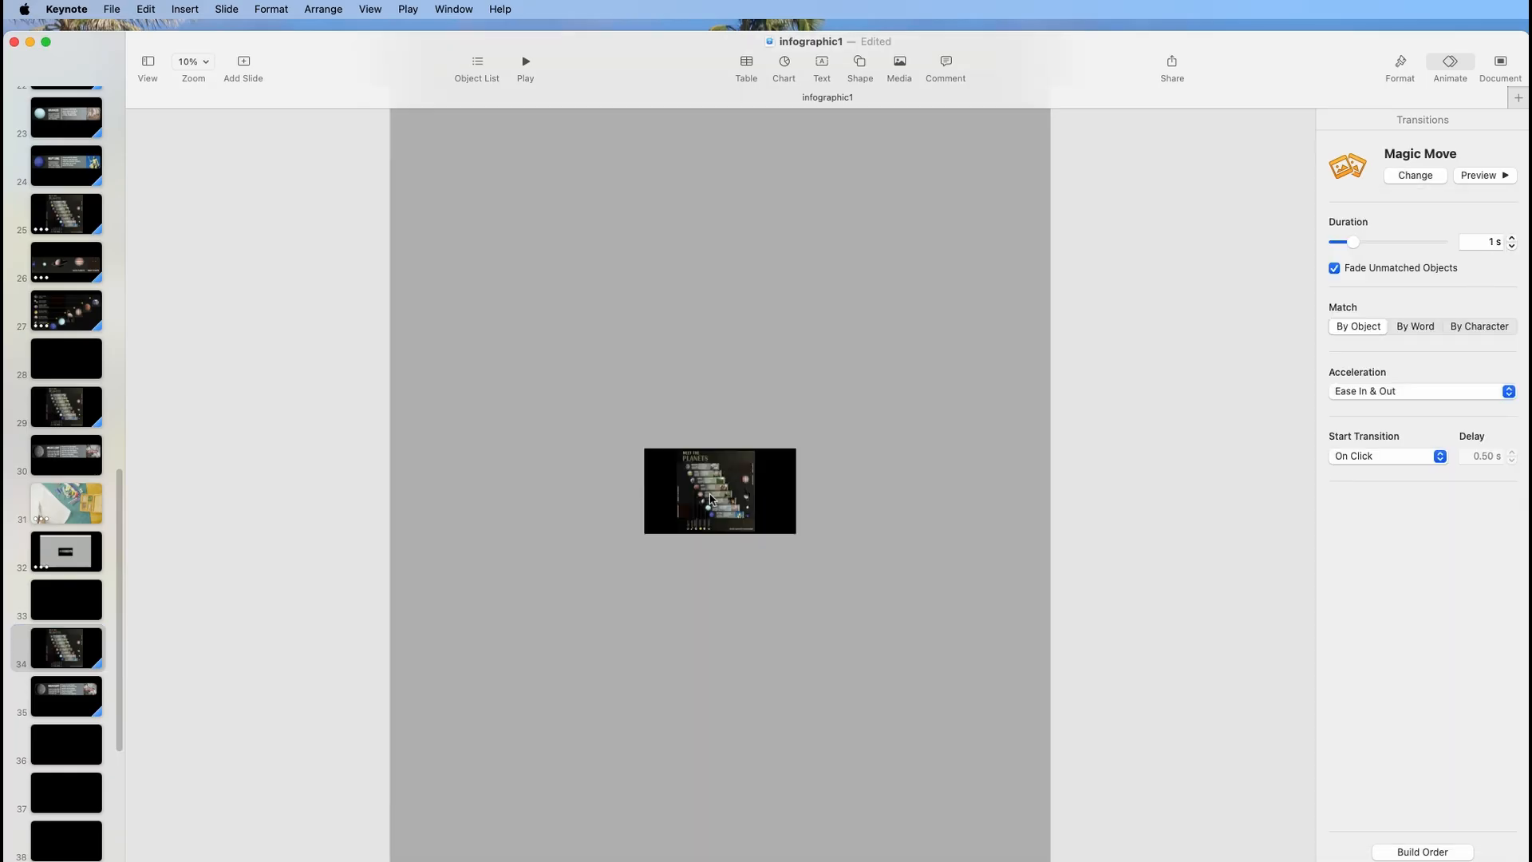
Play the Magic Move transition from the full infographic on slide 34 to the Mercury slide.
click(689, 465)
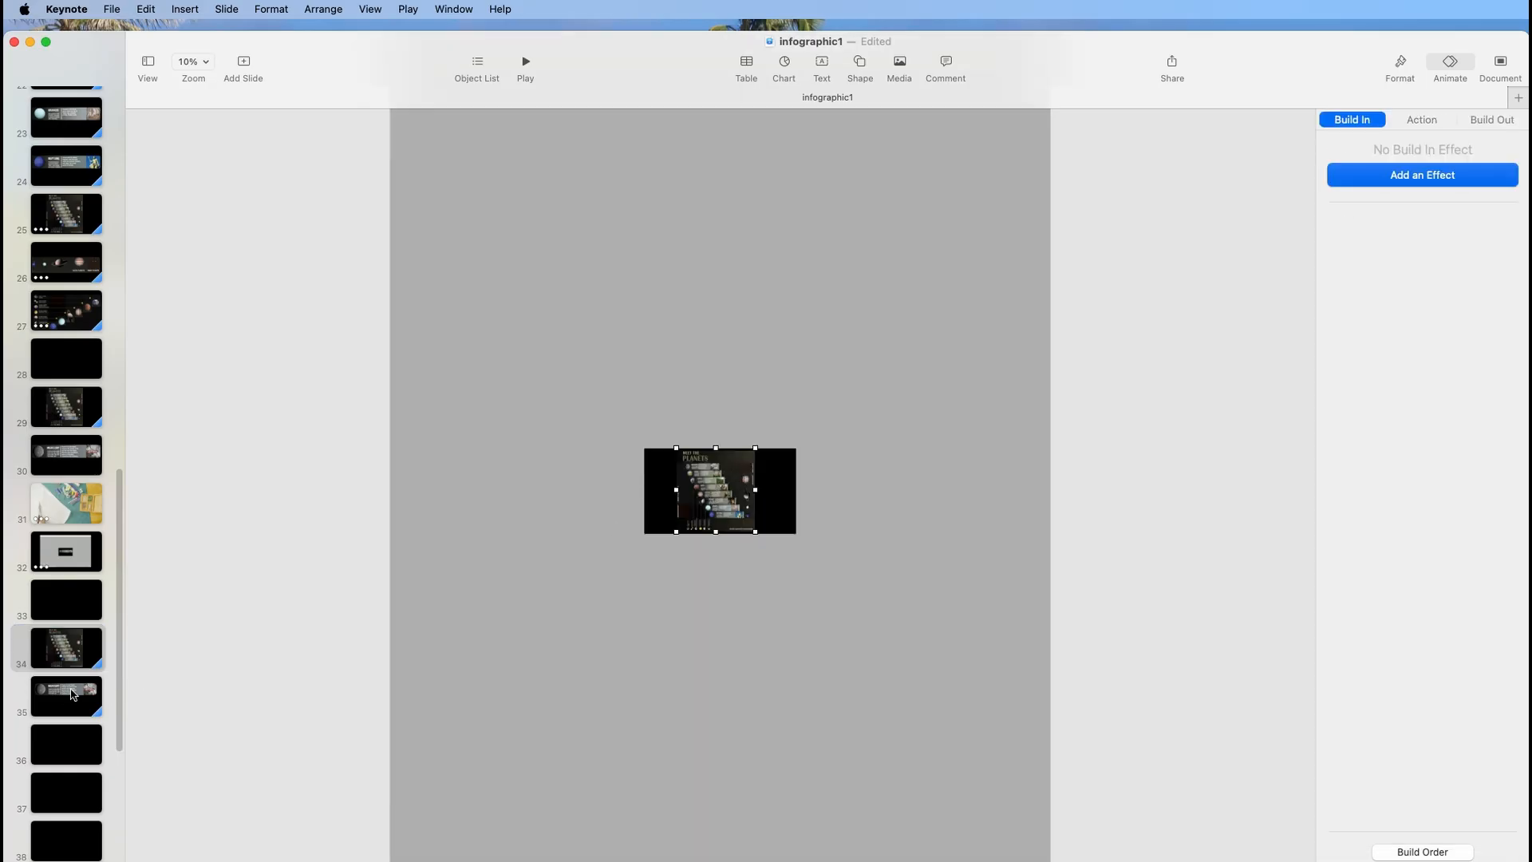
click(72, 693)
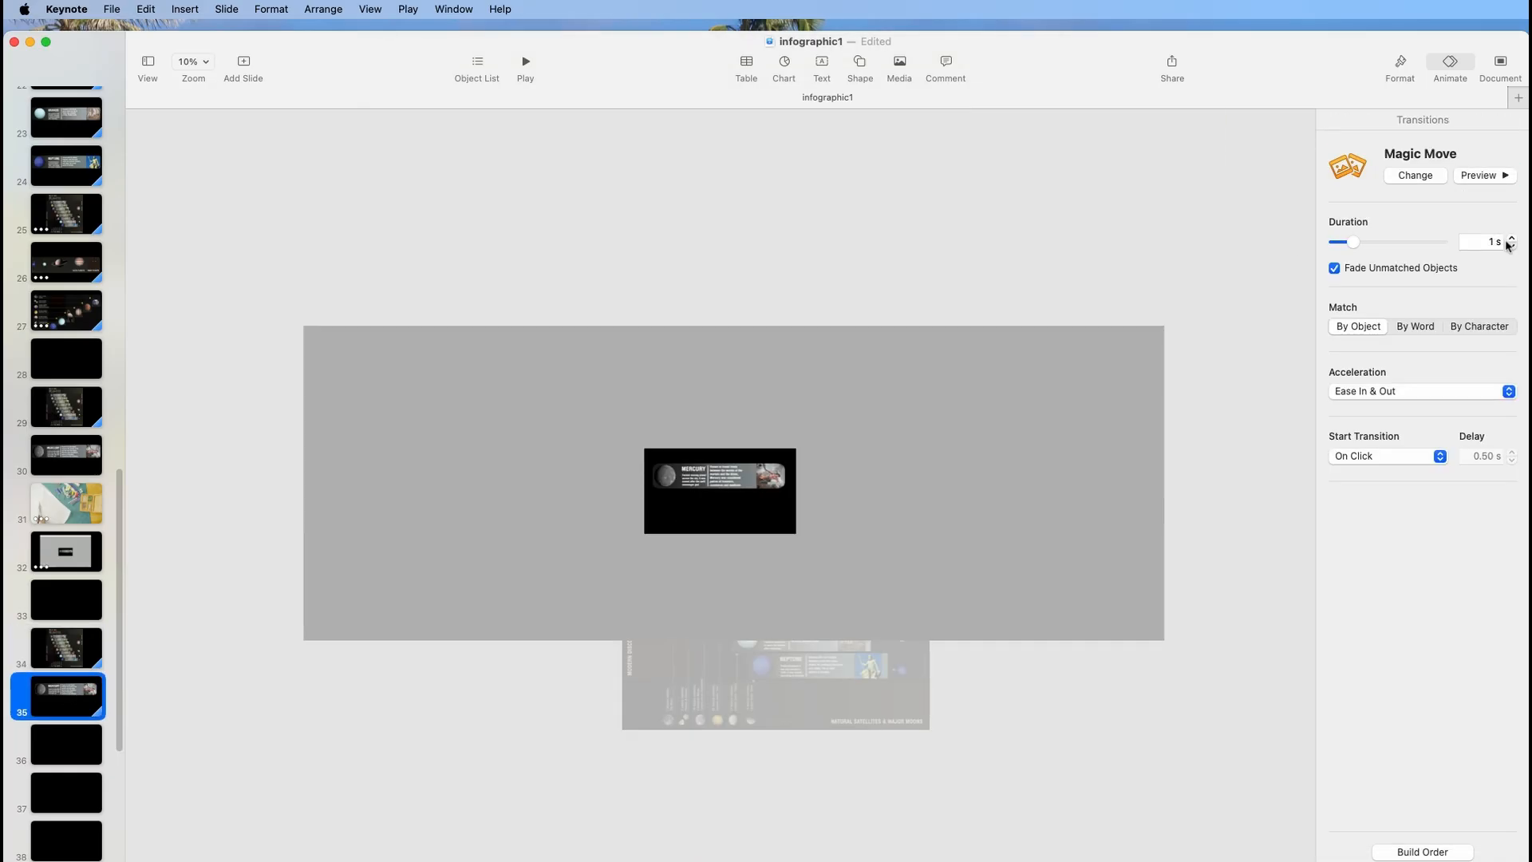
click(80, 643)
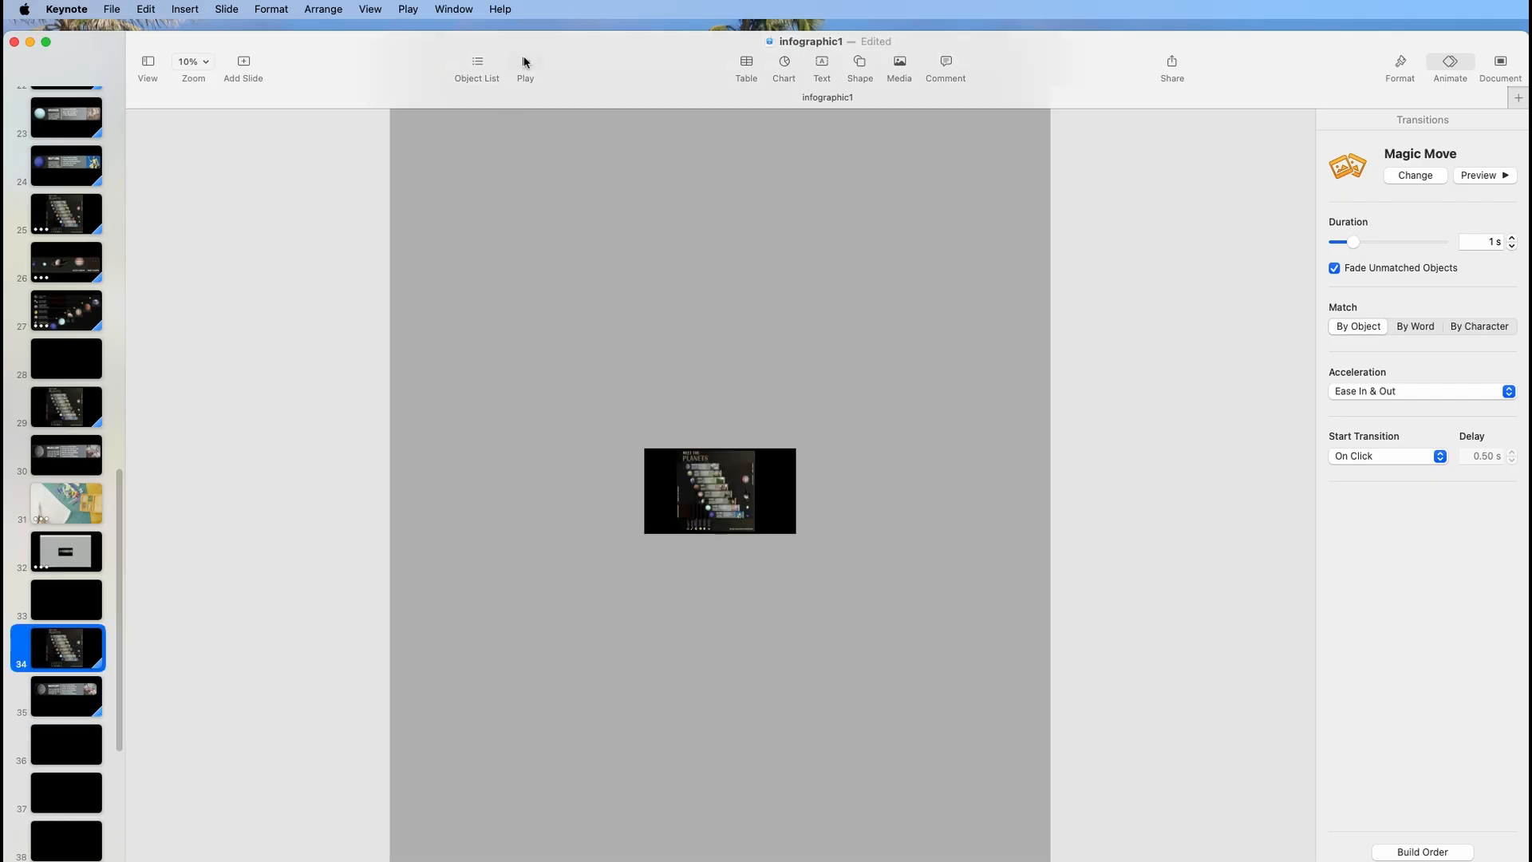
click(526, 63)
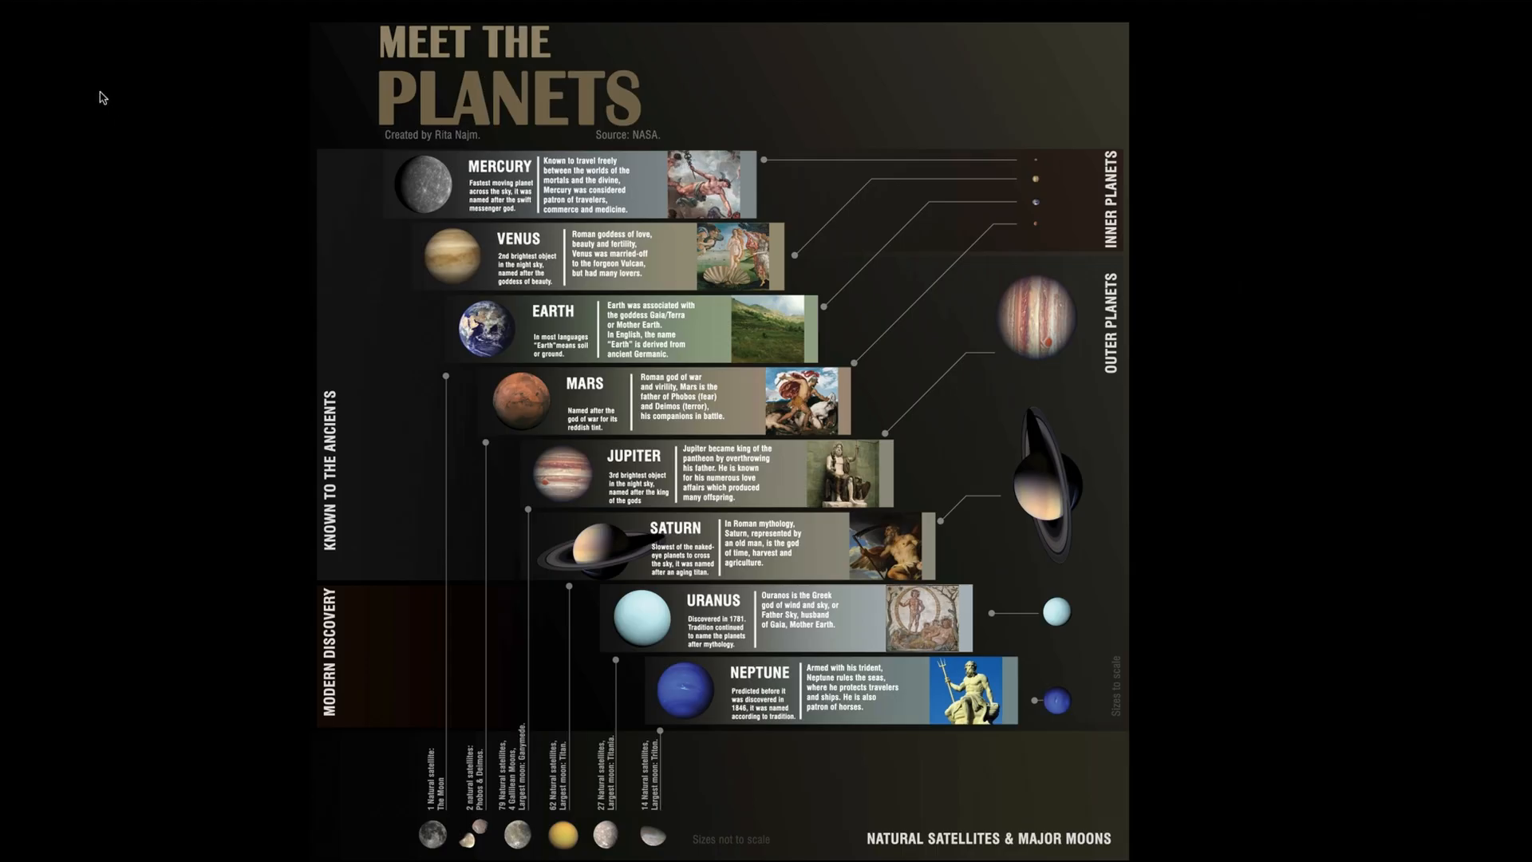
key(Right)
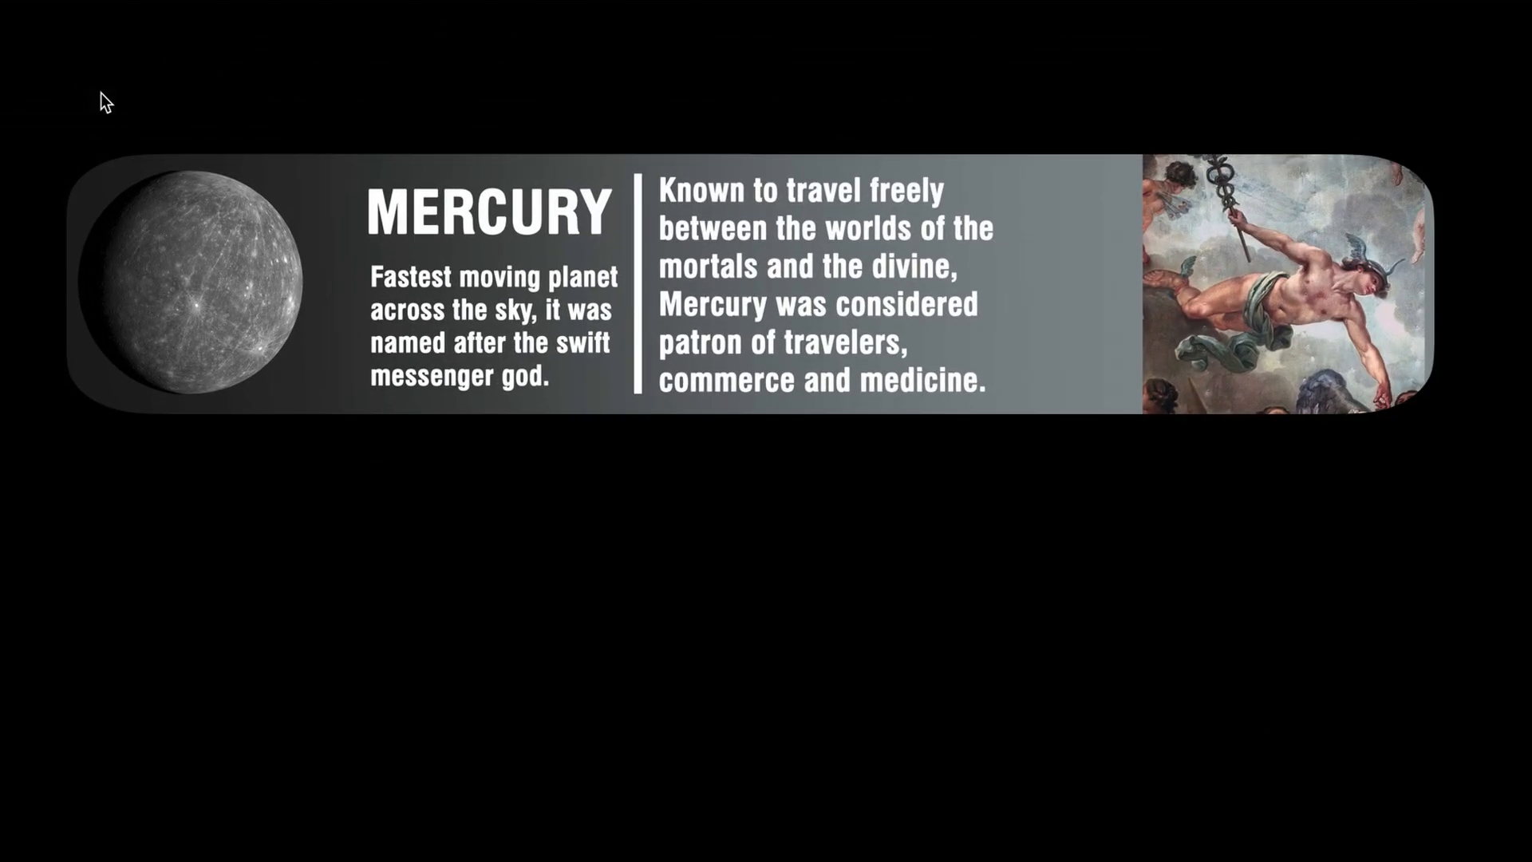
key(Escape)
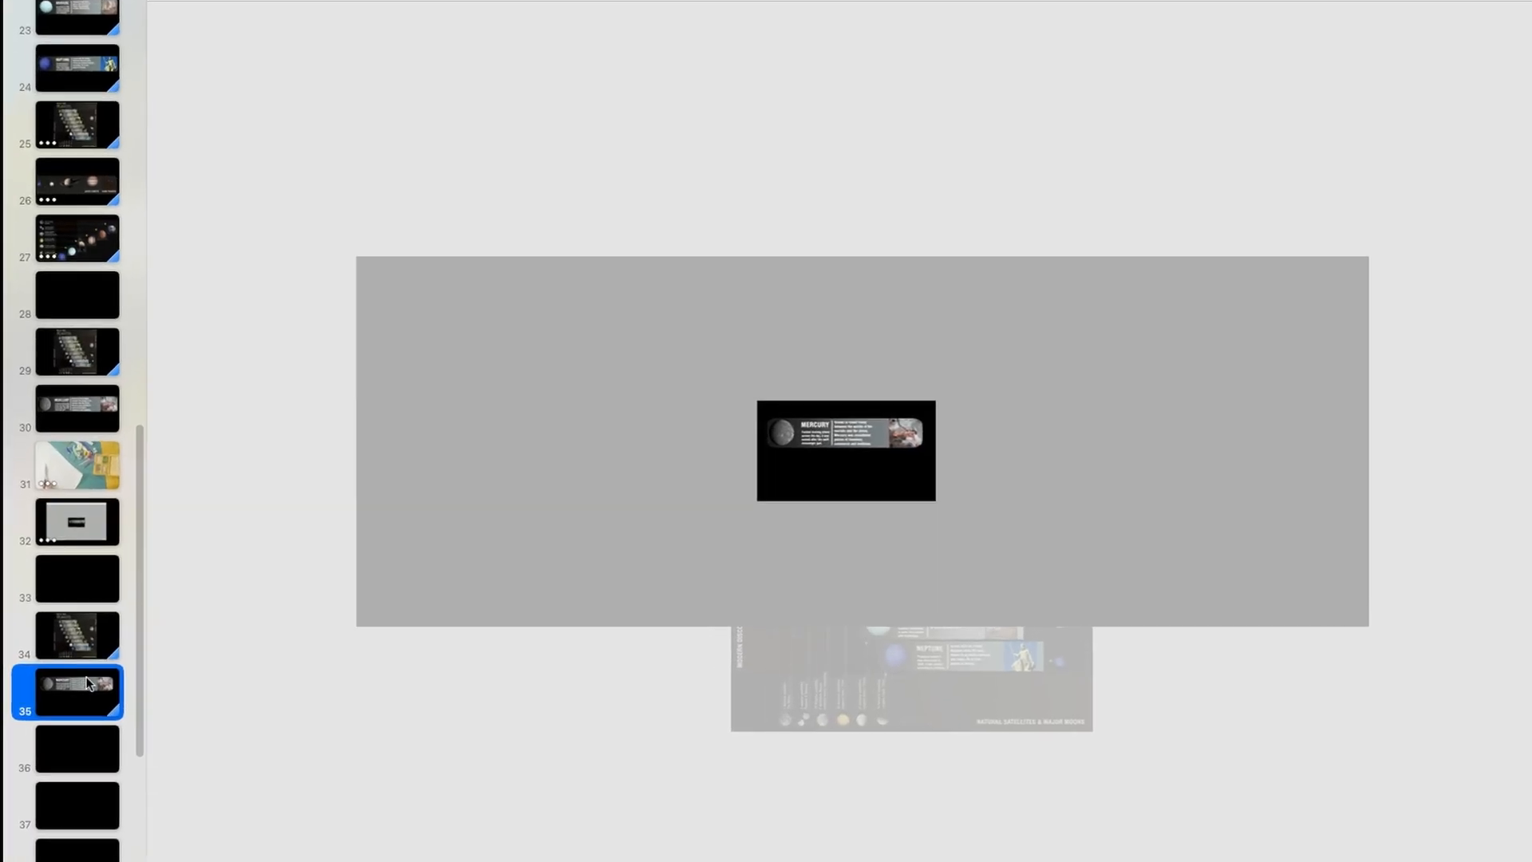
Duplicate the Mercury slide and shift the infographic on the copy so the Venus row shows through the cut-out.
key(super+d)
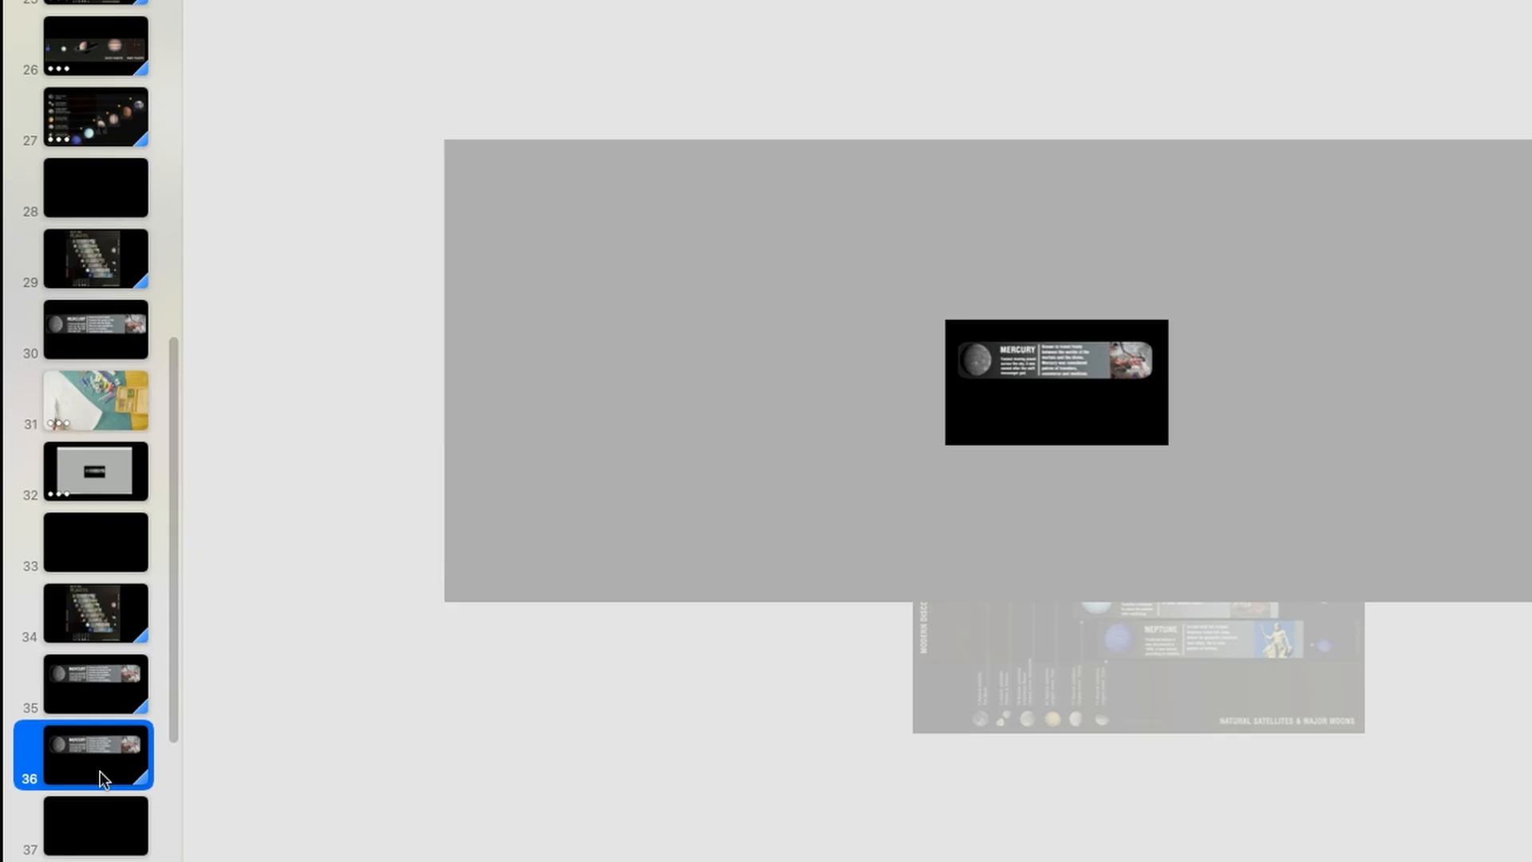
drag(1063, 691, 1063, 660)
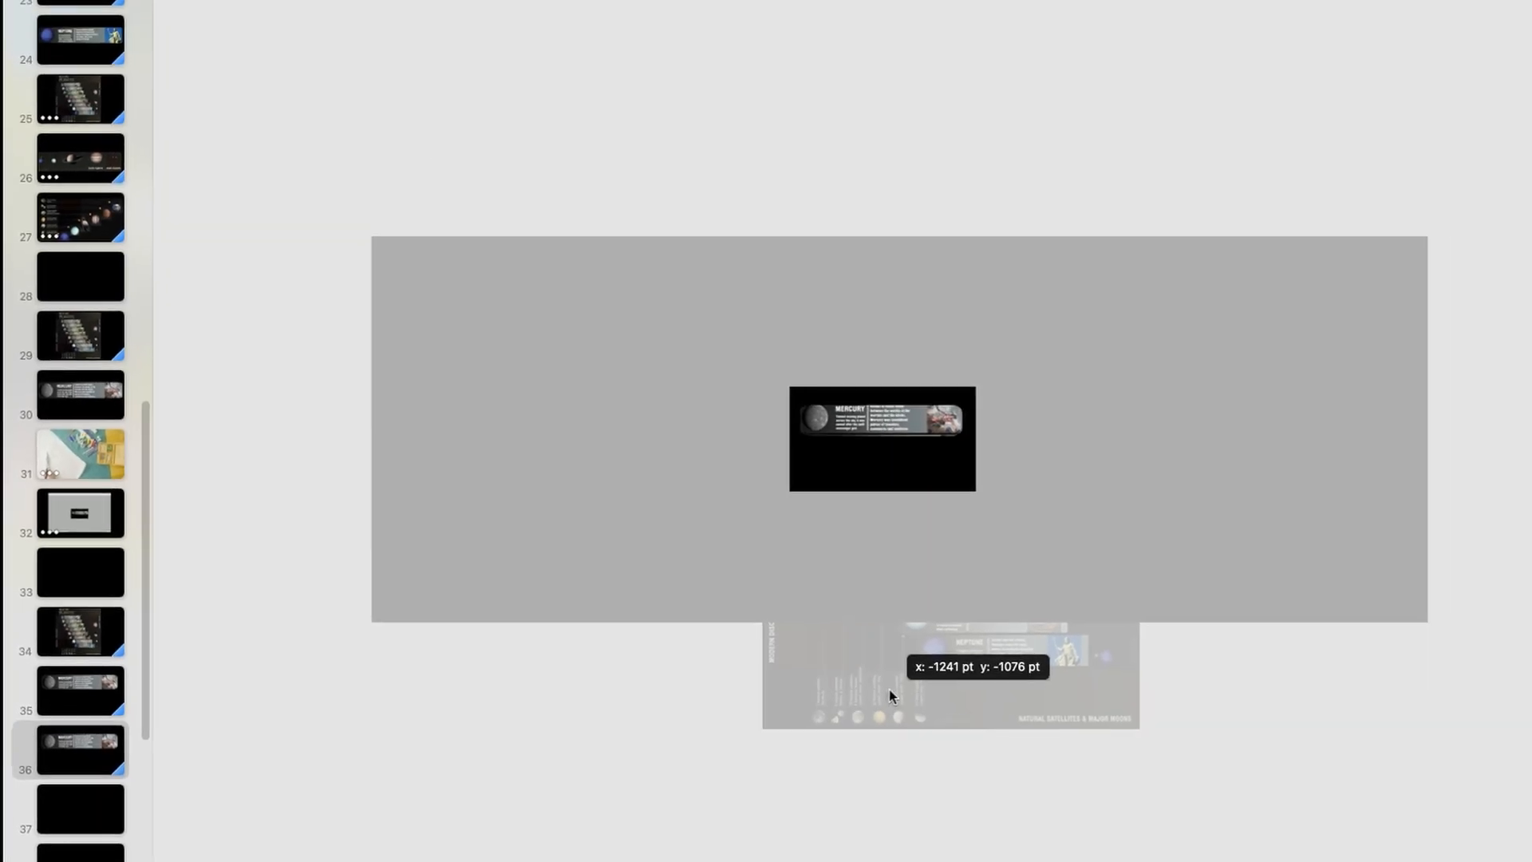
drag(726, 680, 716, 680)
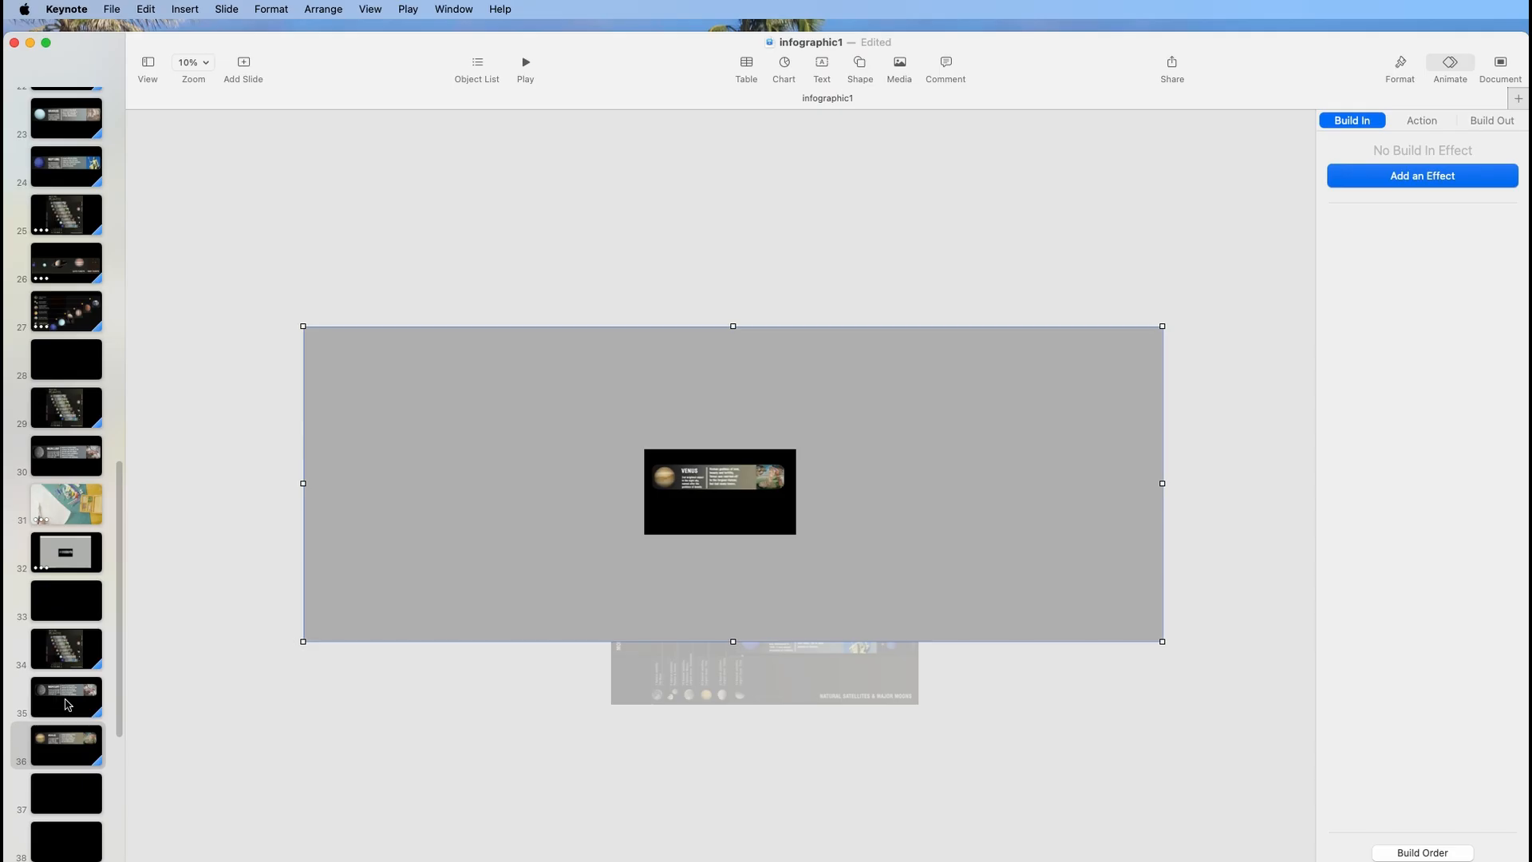
Preview the Magic Move transition from the Mercury slide to the Venus slide, and play it as a slideshow.
click(67, 704)
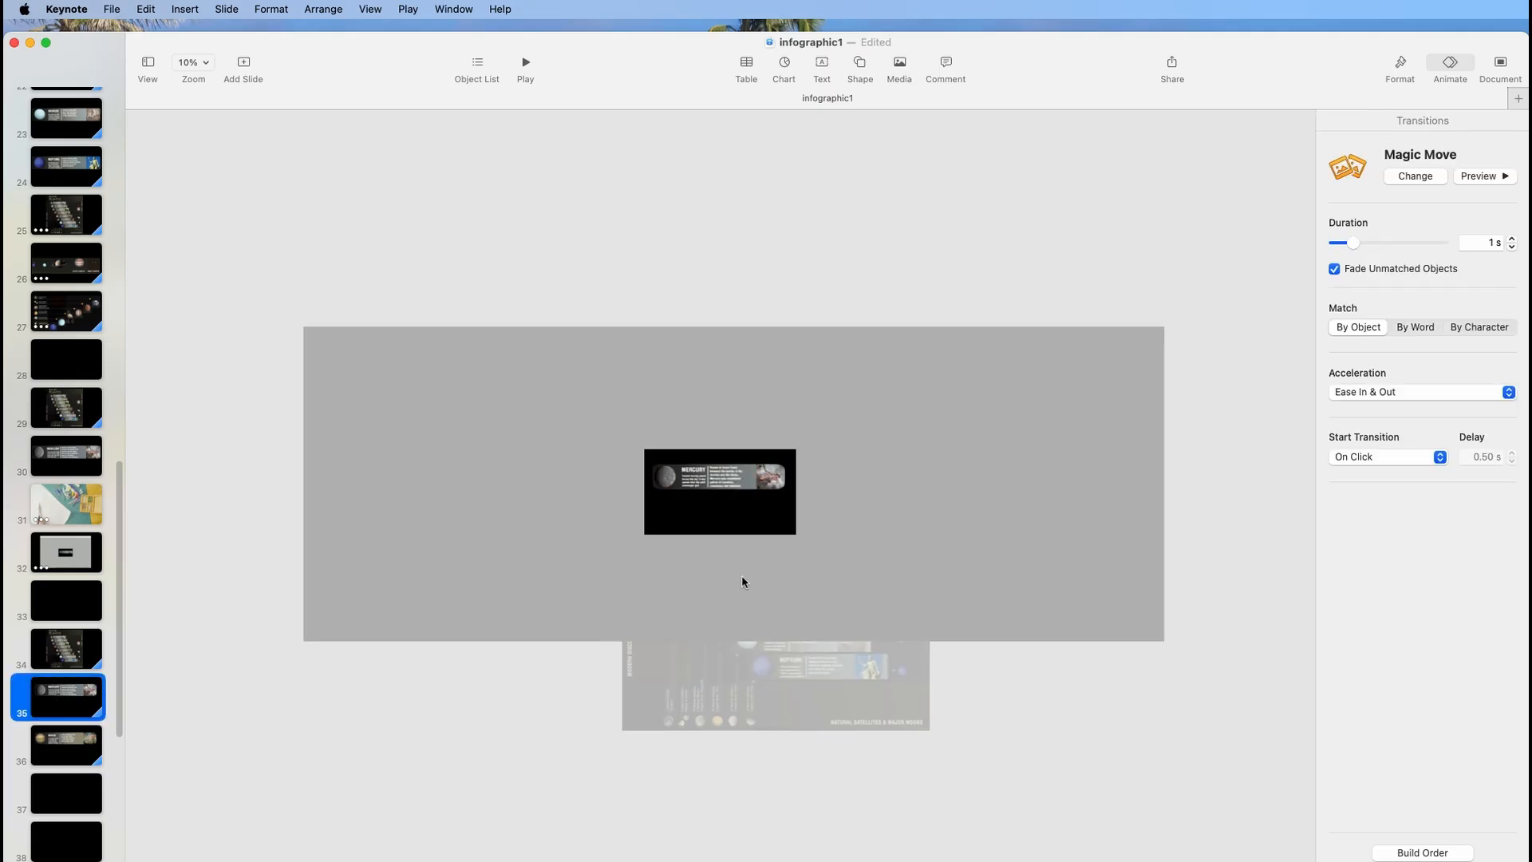
click(1475, 177)
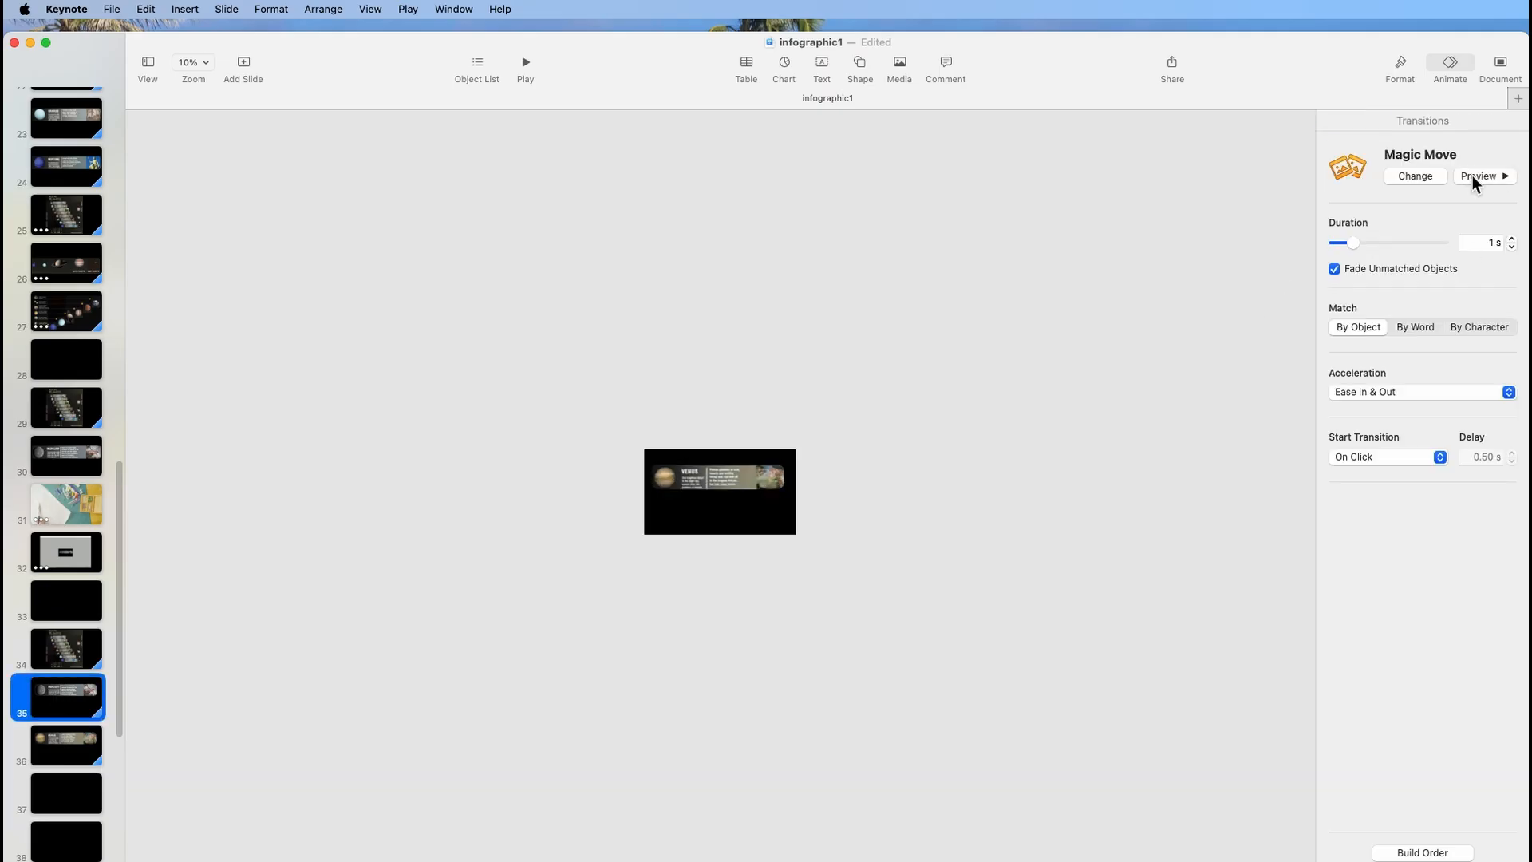
key(alt+super+p)
key(Right)
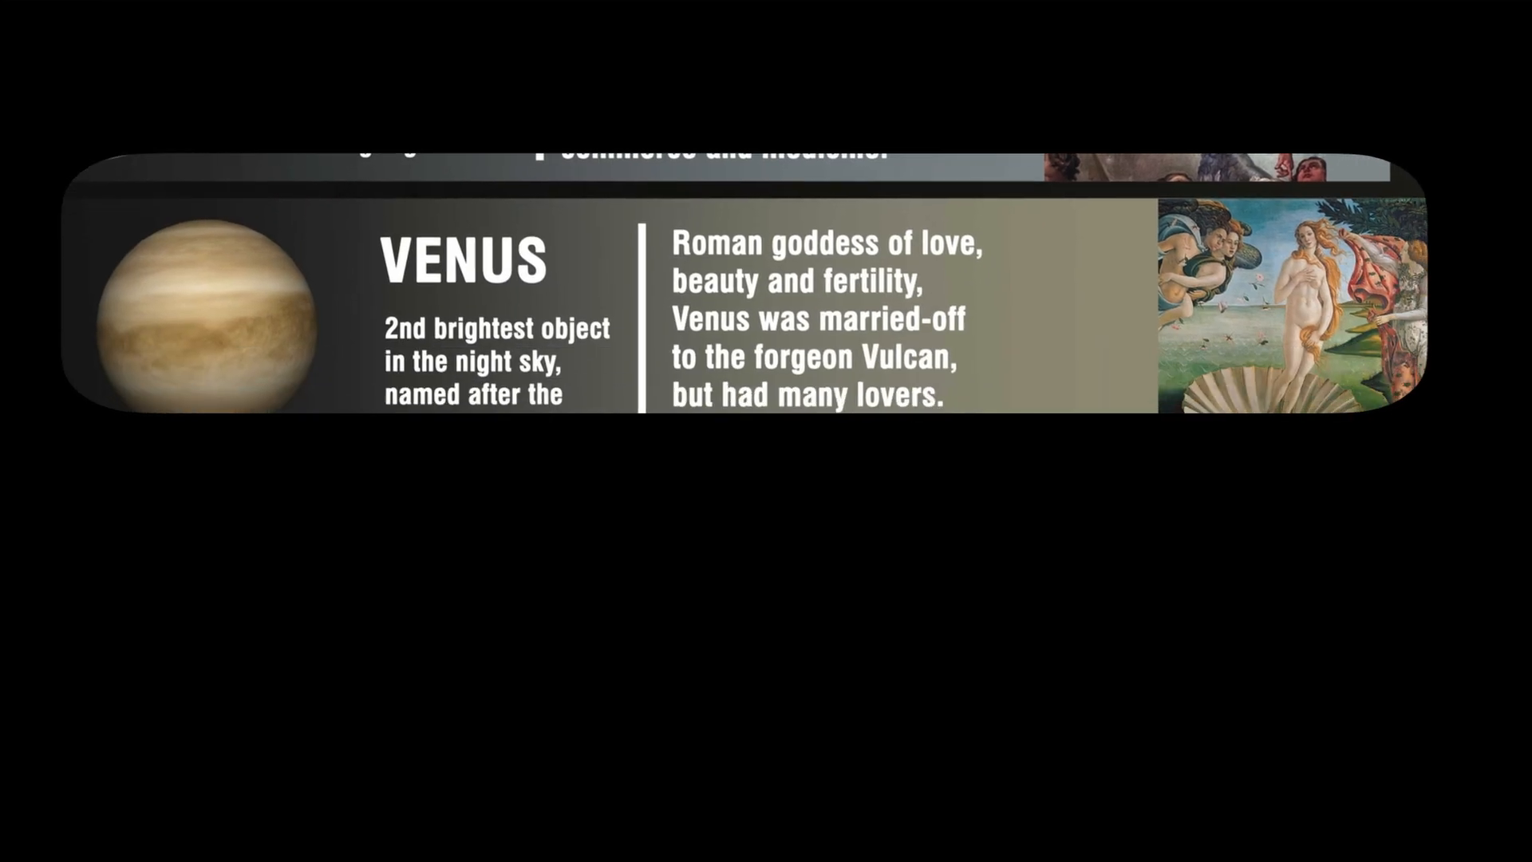
key(Escape)
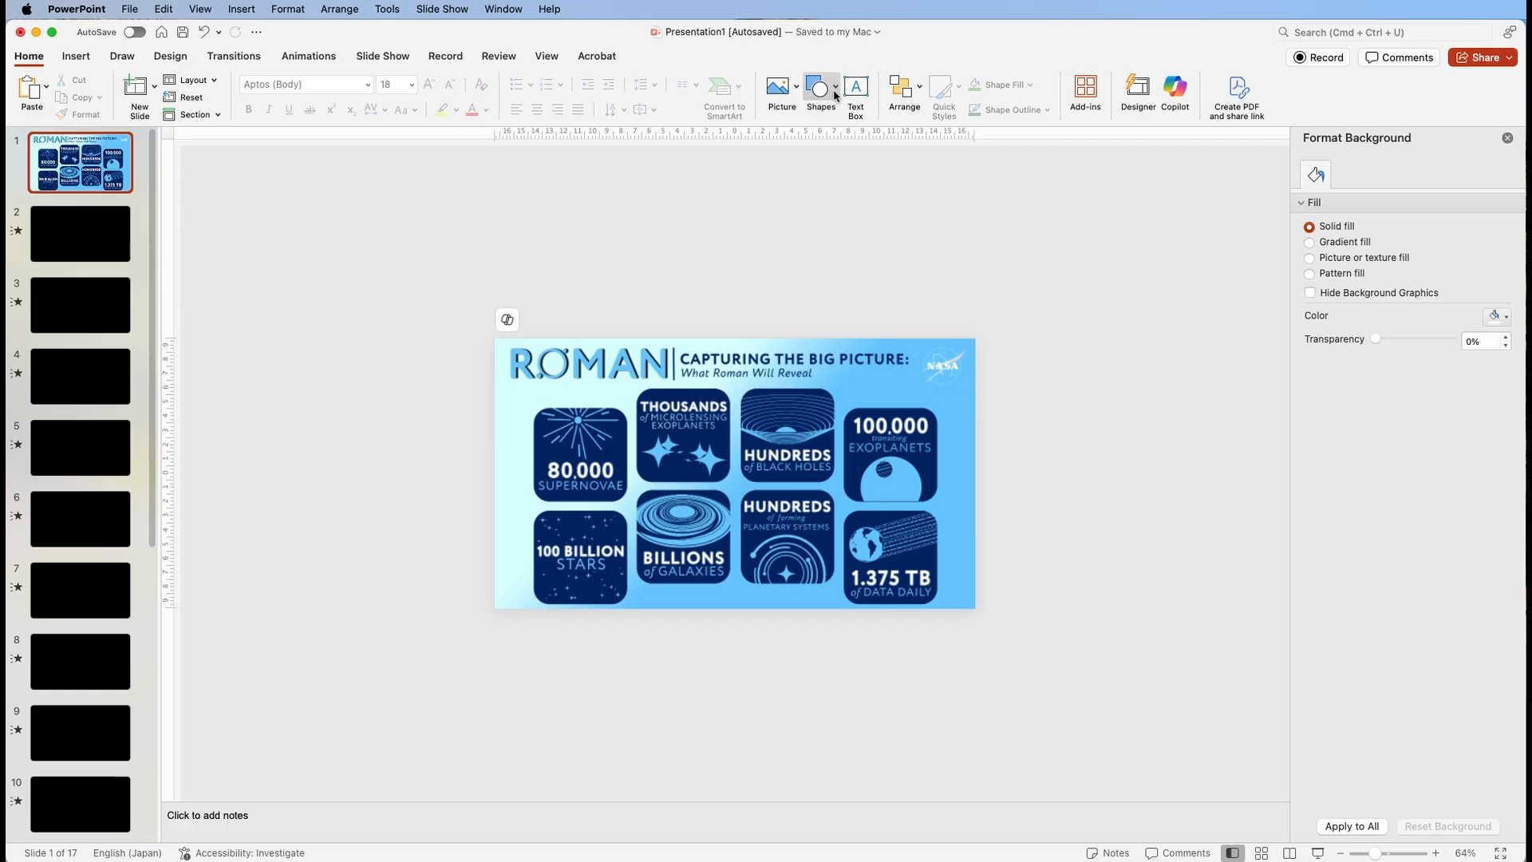
In PowerPoint, draw a rectangle about 69 × 32 cm covering and overhanging slide 1, and apply the black shape style.
click(835, 90)
click(916, 141)
drag(261, 236, 1232, 691)
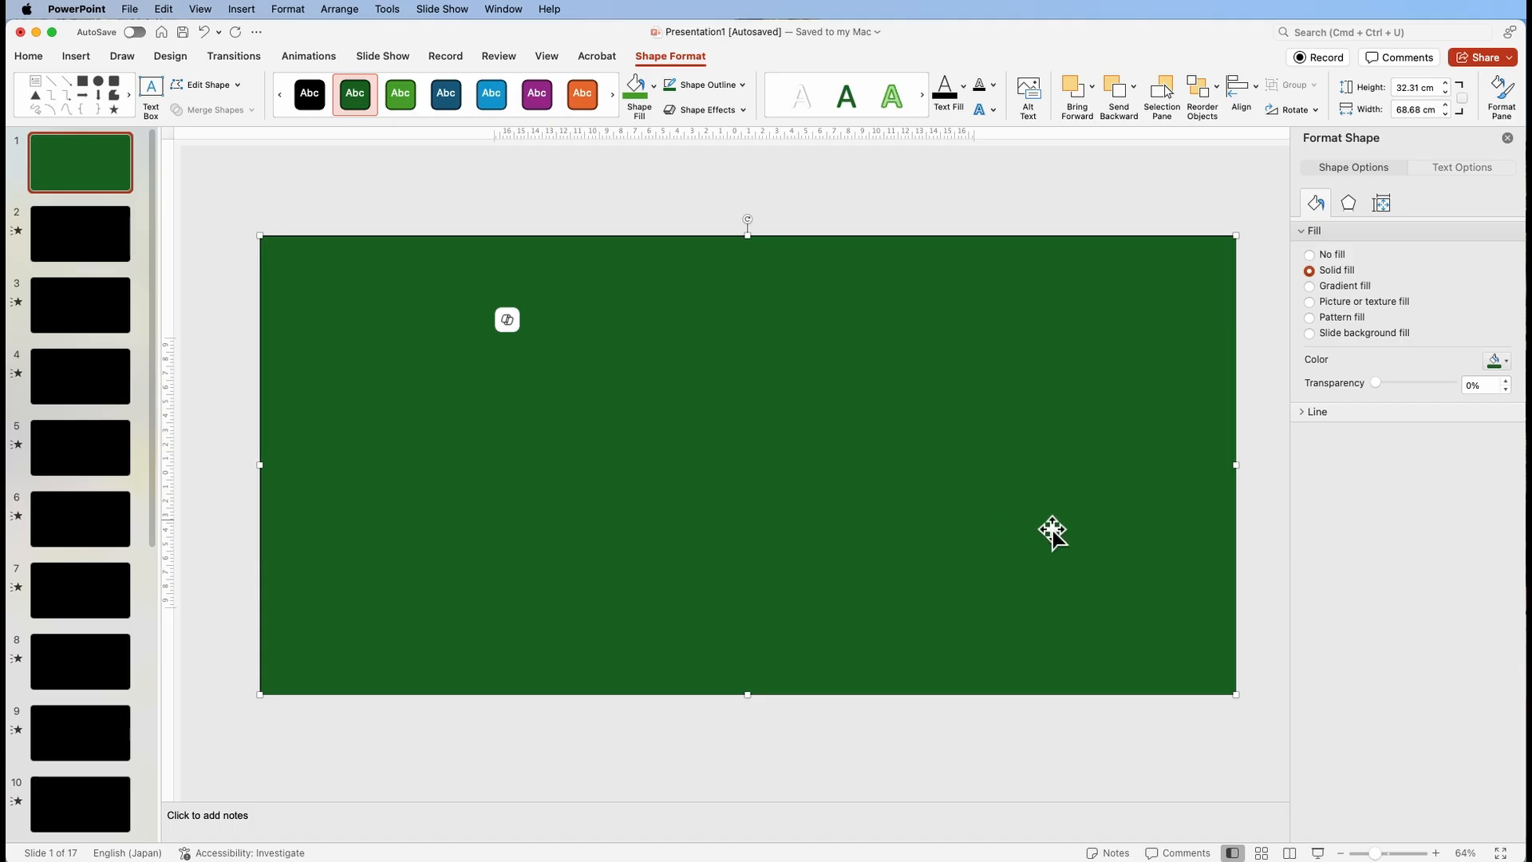
click(310, 93)
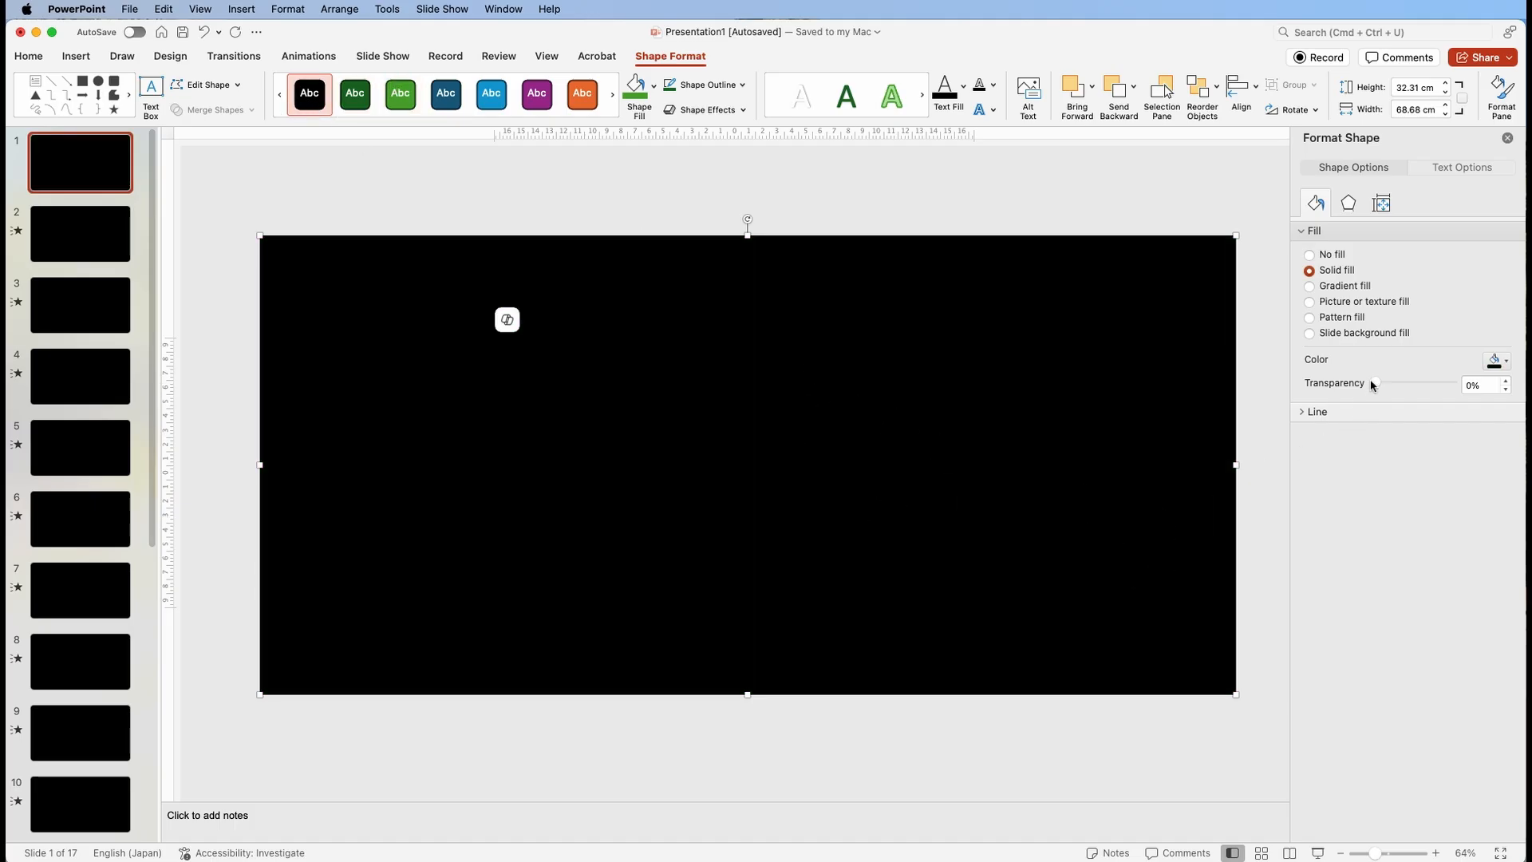
Set the black rectangle's transparency to about 22% and draw a rounded rectangle over the "Thousands of Microlensing Exoplanets" tile.
drag(1374, 383, 1389, 384)
key(Escape)
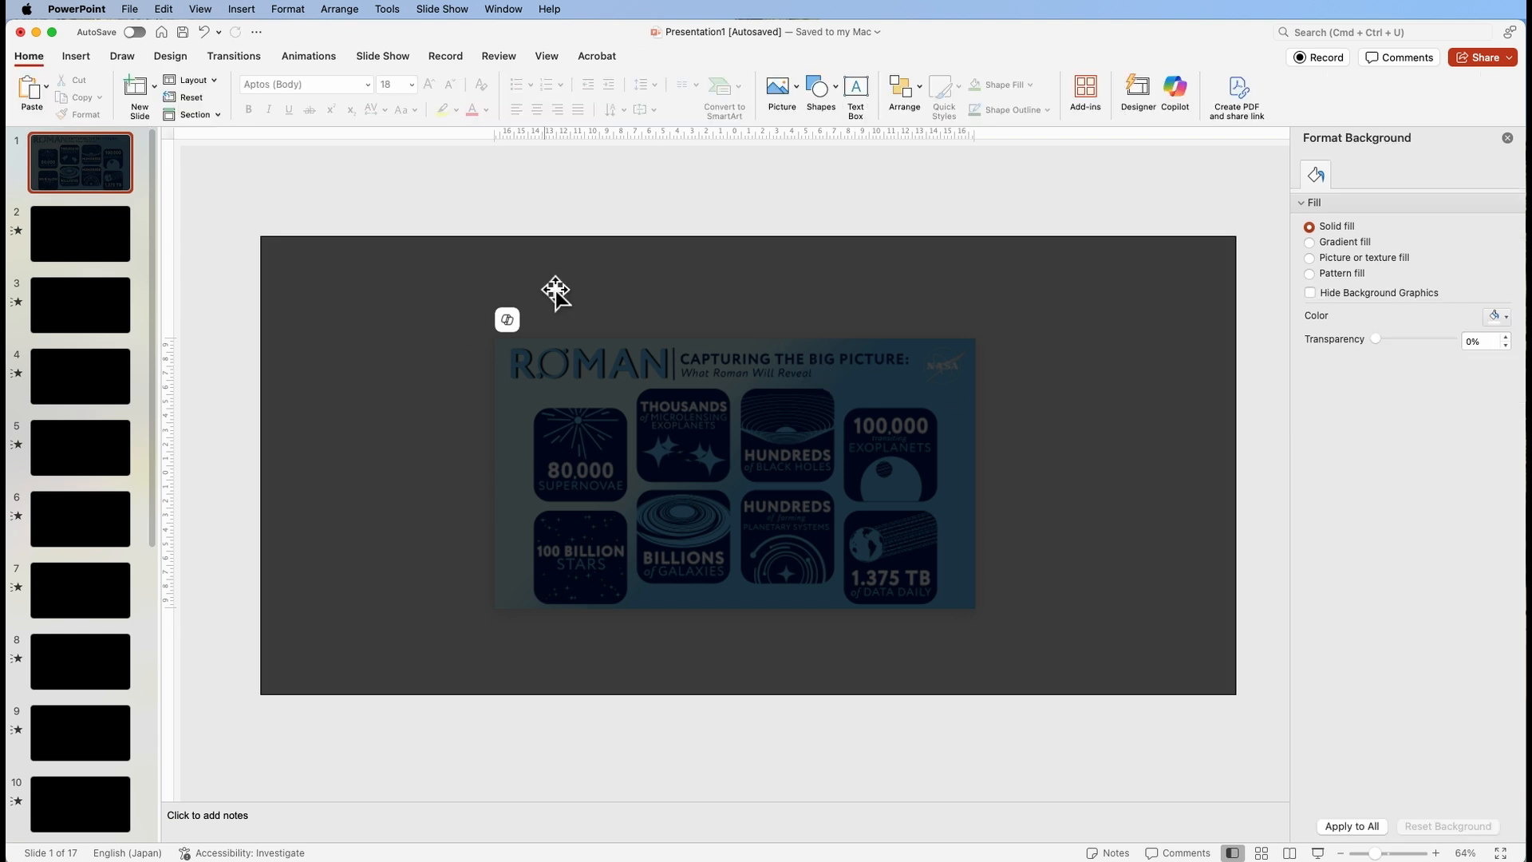
click(833, 88)
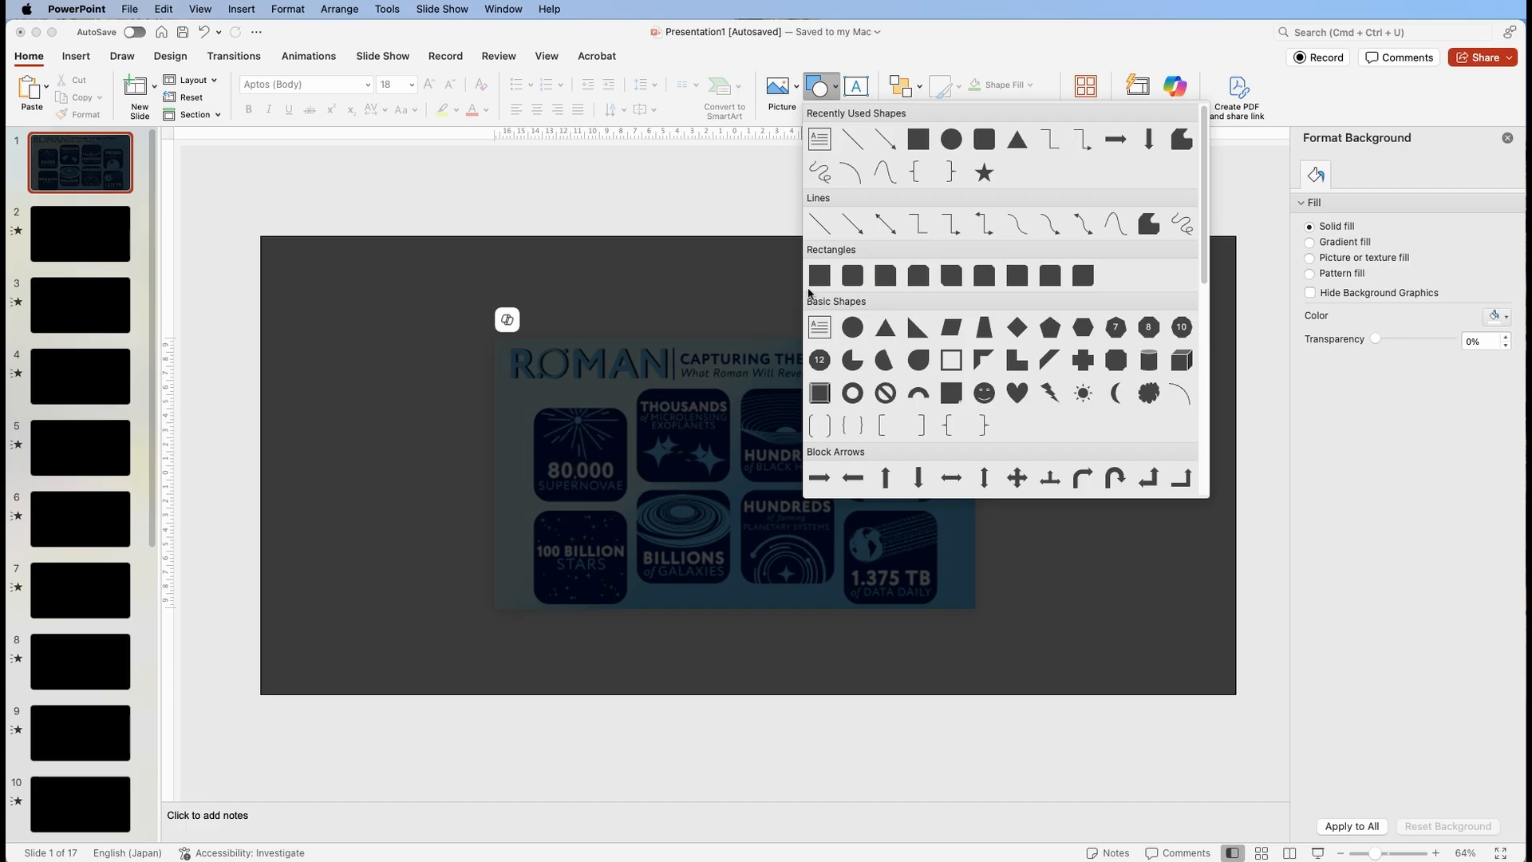
click(852, 275)
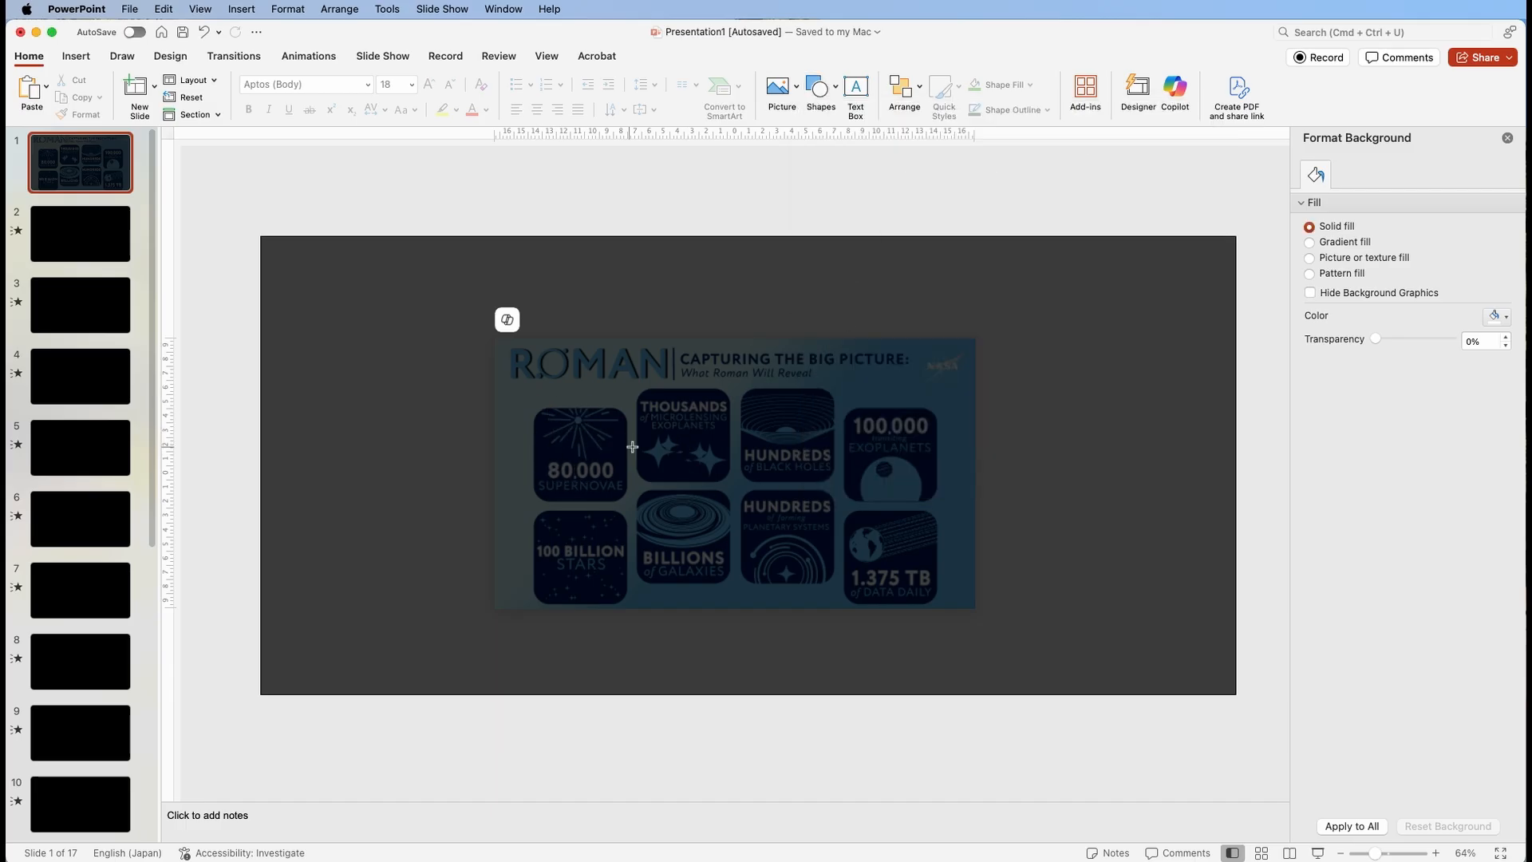
drag(643, 391, 729, 436)
Set the black rectangle's transparency to 0% and subtract the green rounded rectangle from it.
click(910, 633)
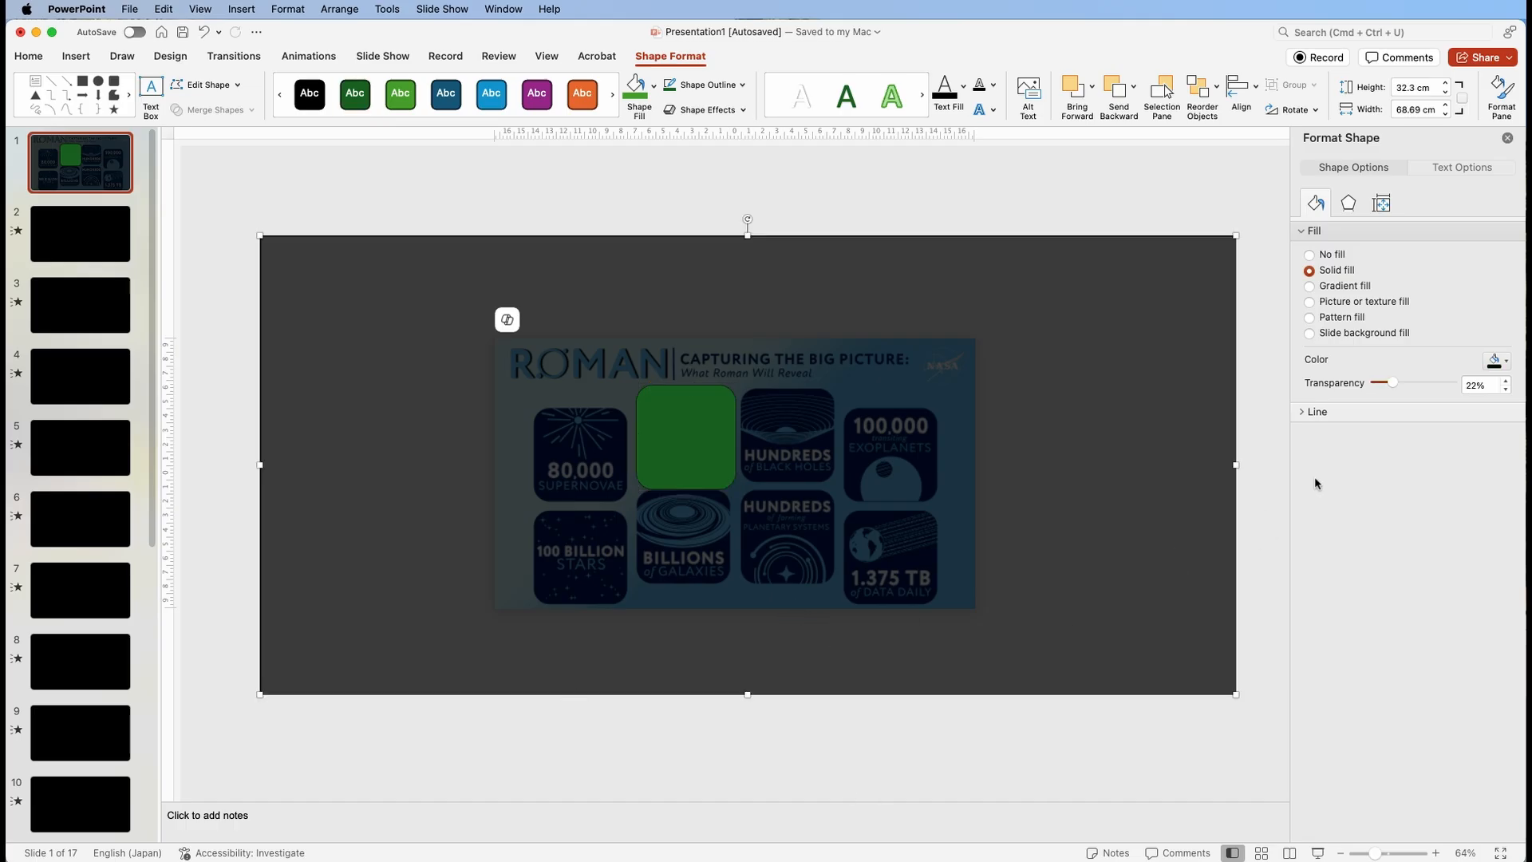
drag(1393, 385, 1332, 381)
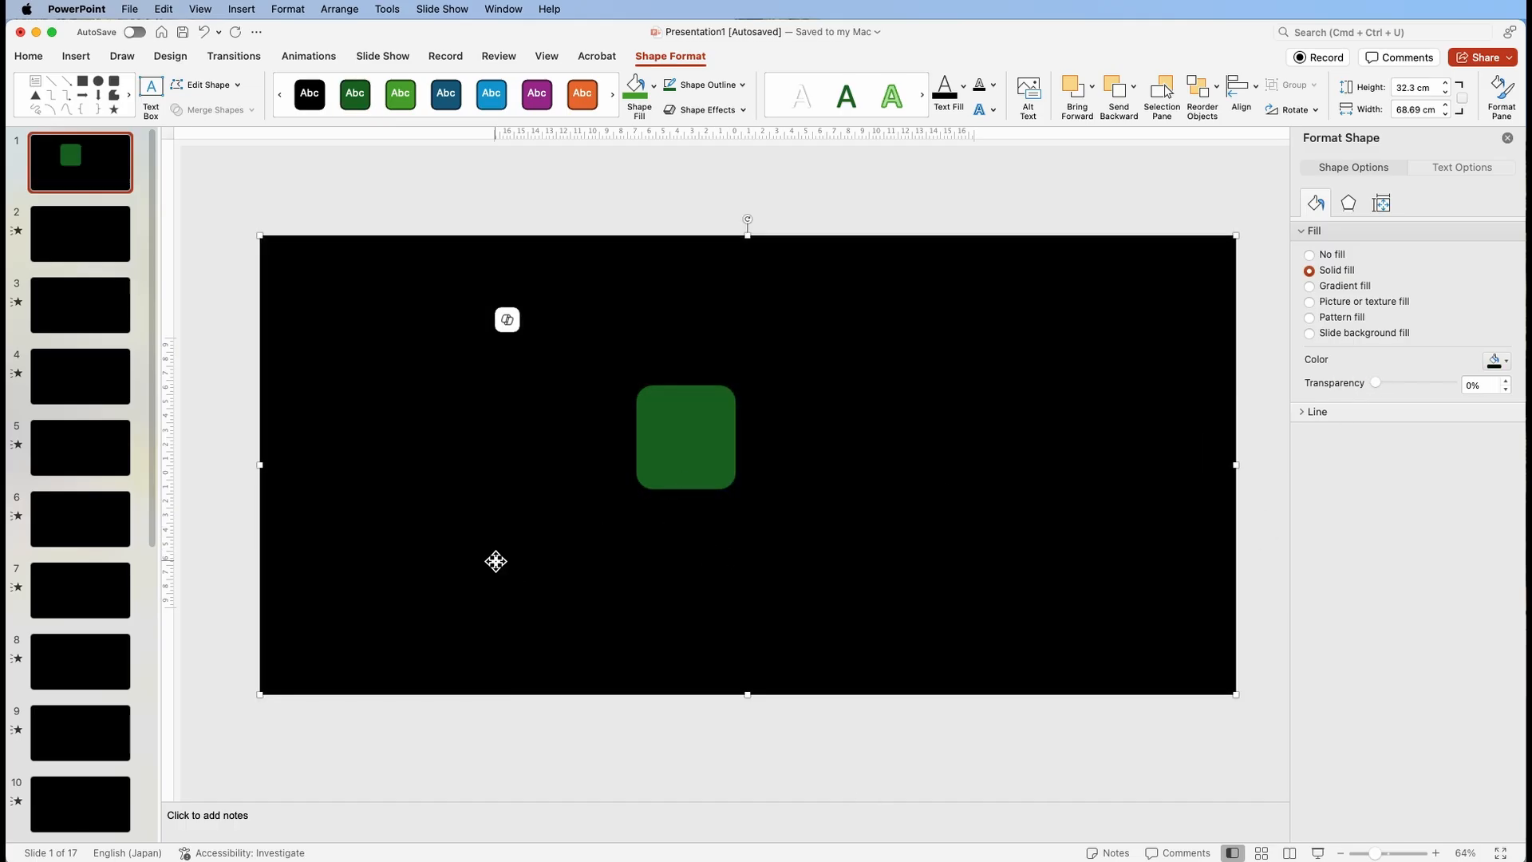
shift+click(685, 440)
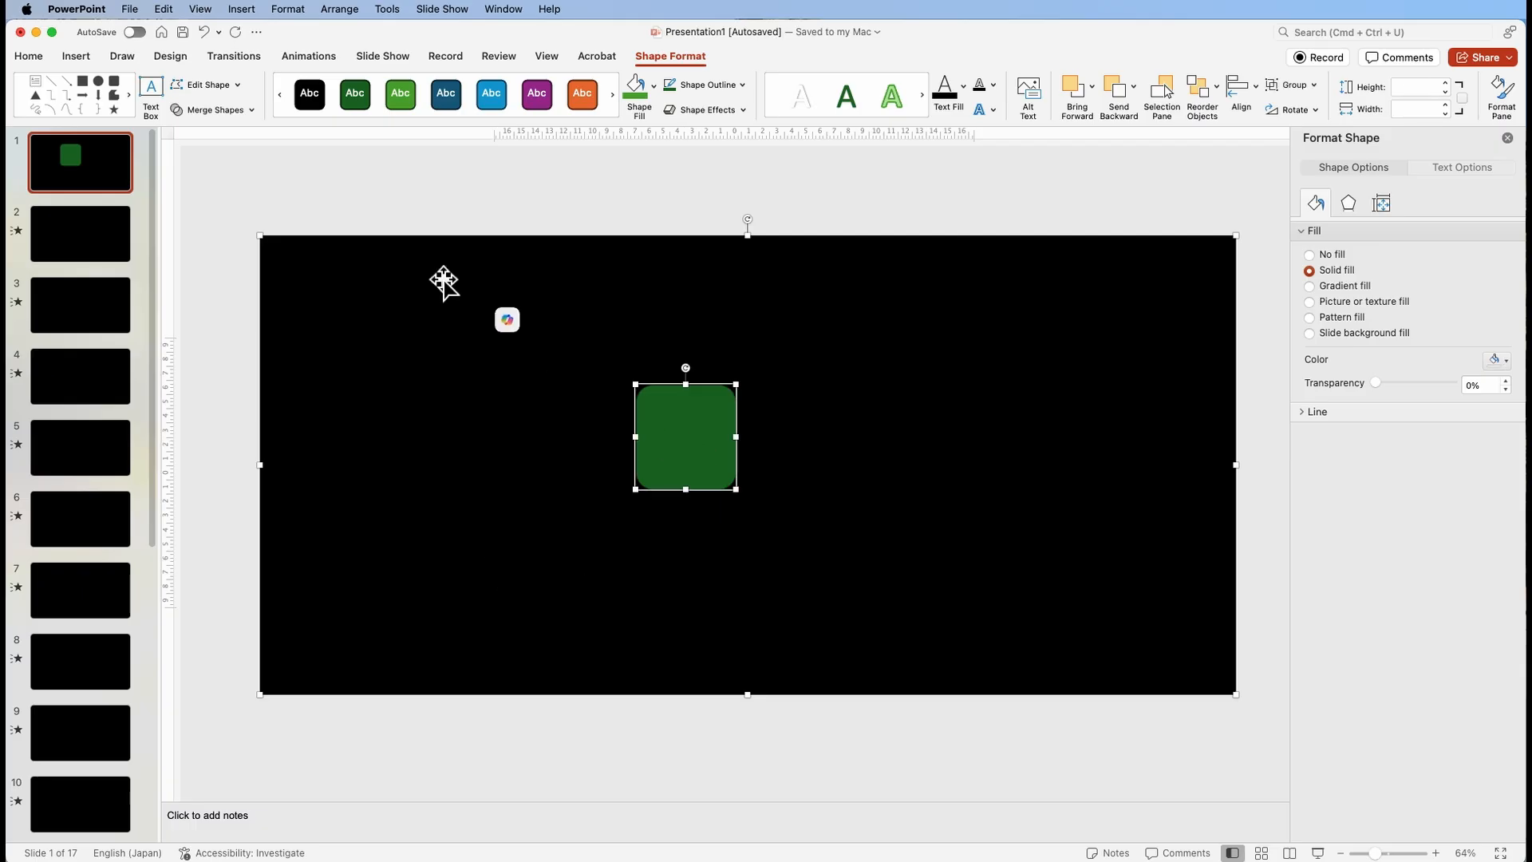
click(251, 112)
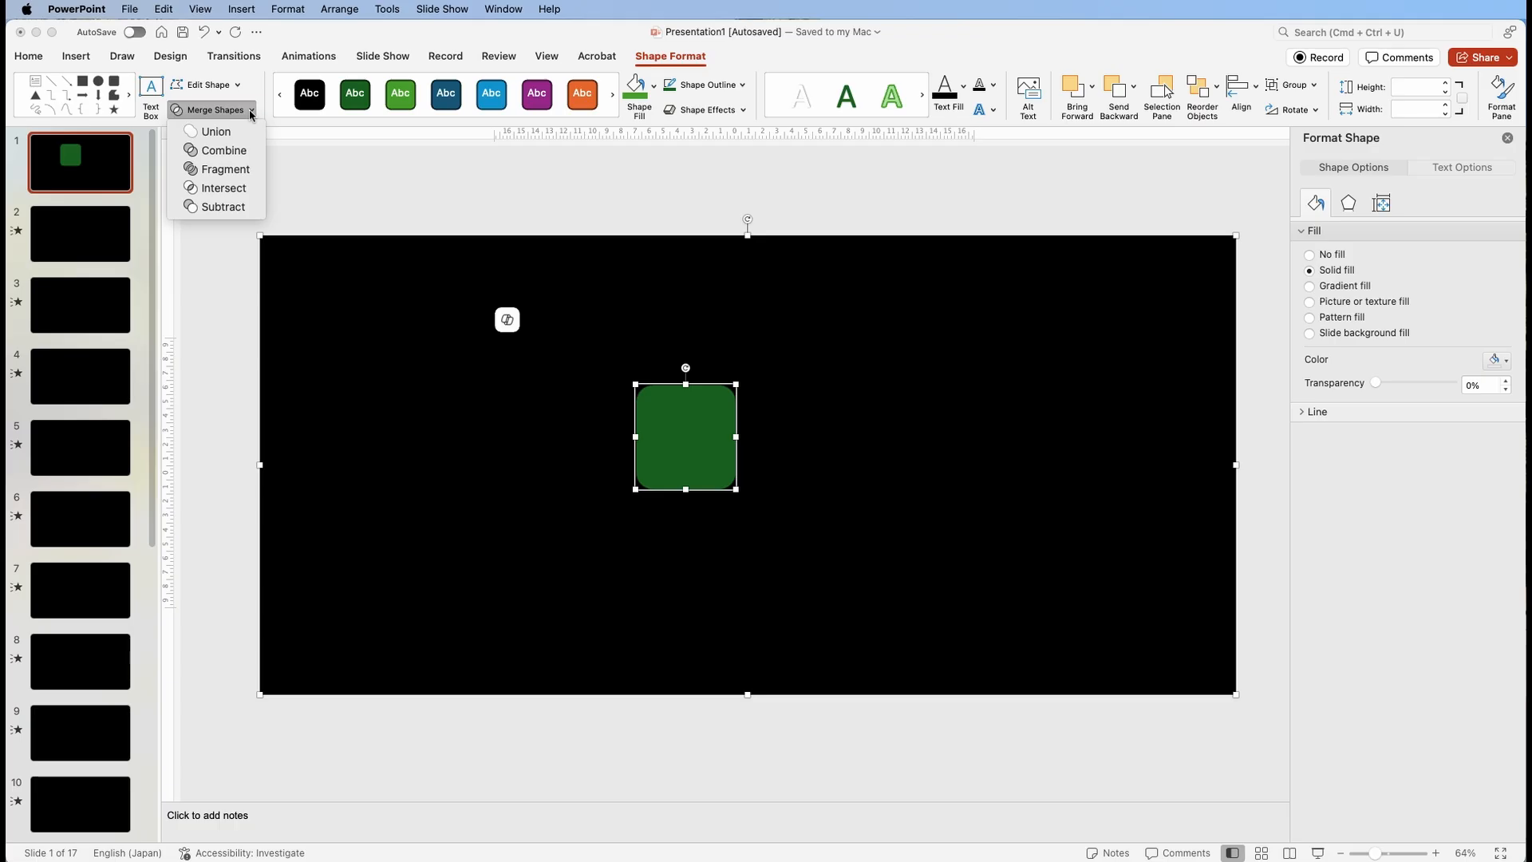
click(224, 207)
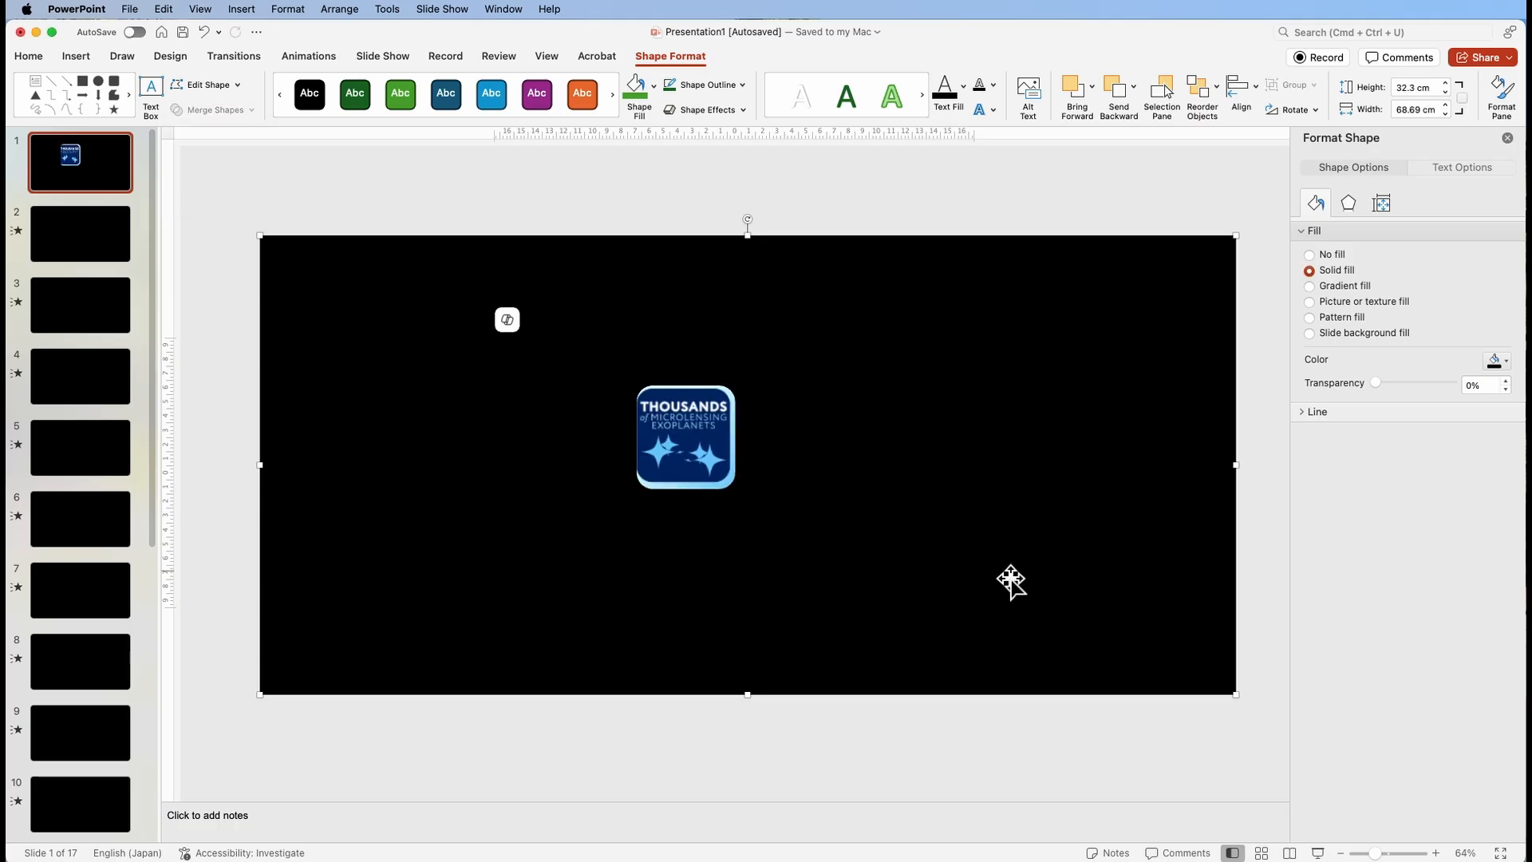
Reposition the black mask so its cut-out lines up with the "Thousands of Microlensing Exoplanets" tile.
mouse_move(1007, 578)
mouse_down()
mouse_move(977, 563)
mouse_move(988, 575)
mouse_up()
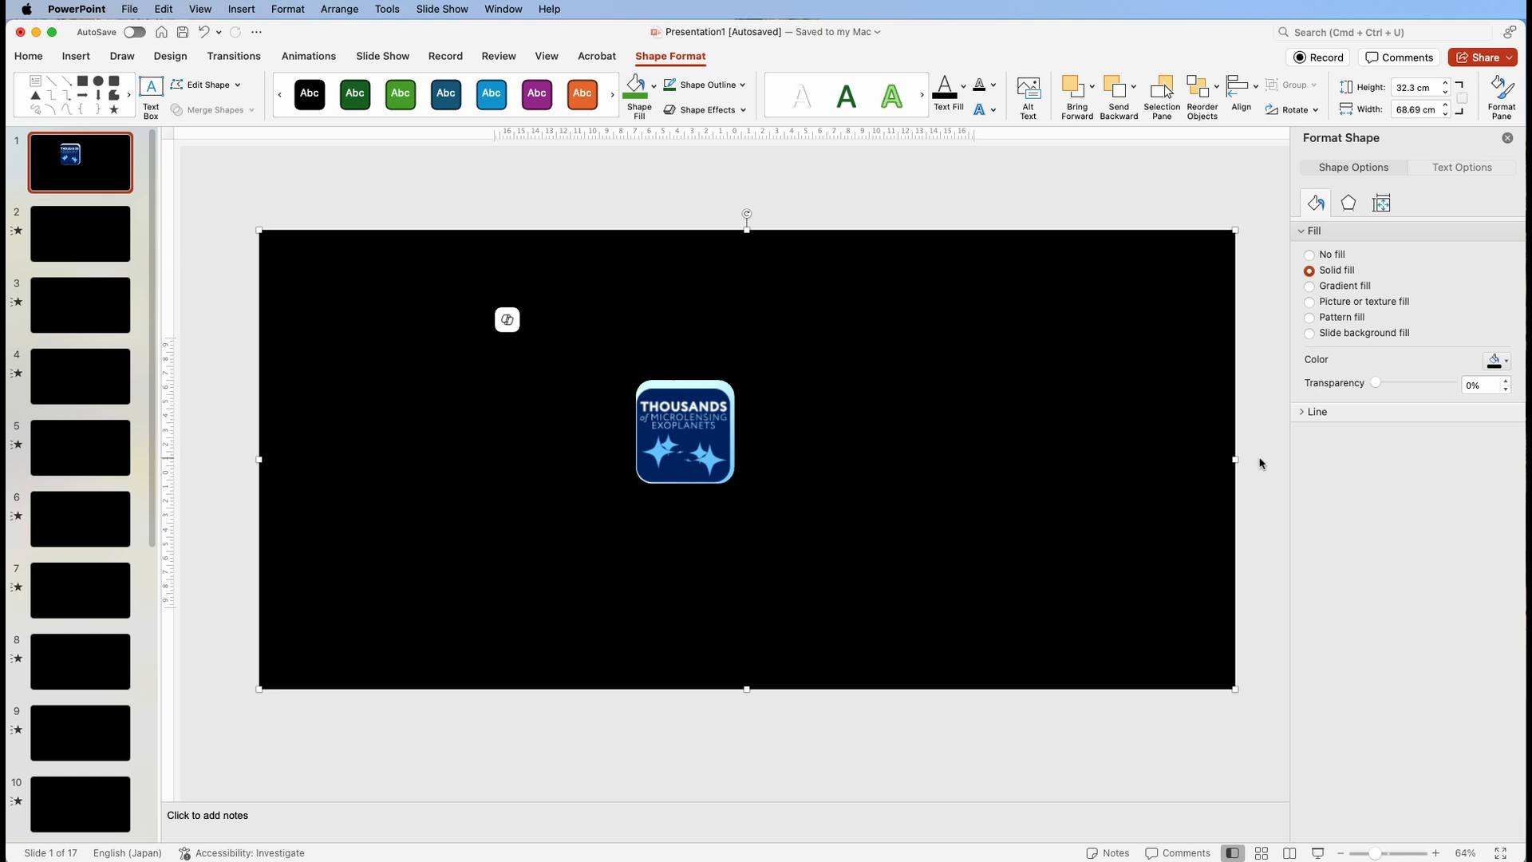
drag(1229, 460, 1131, 503)
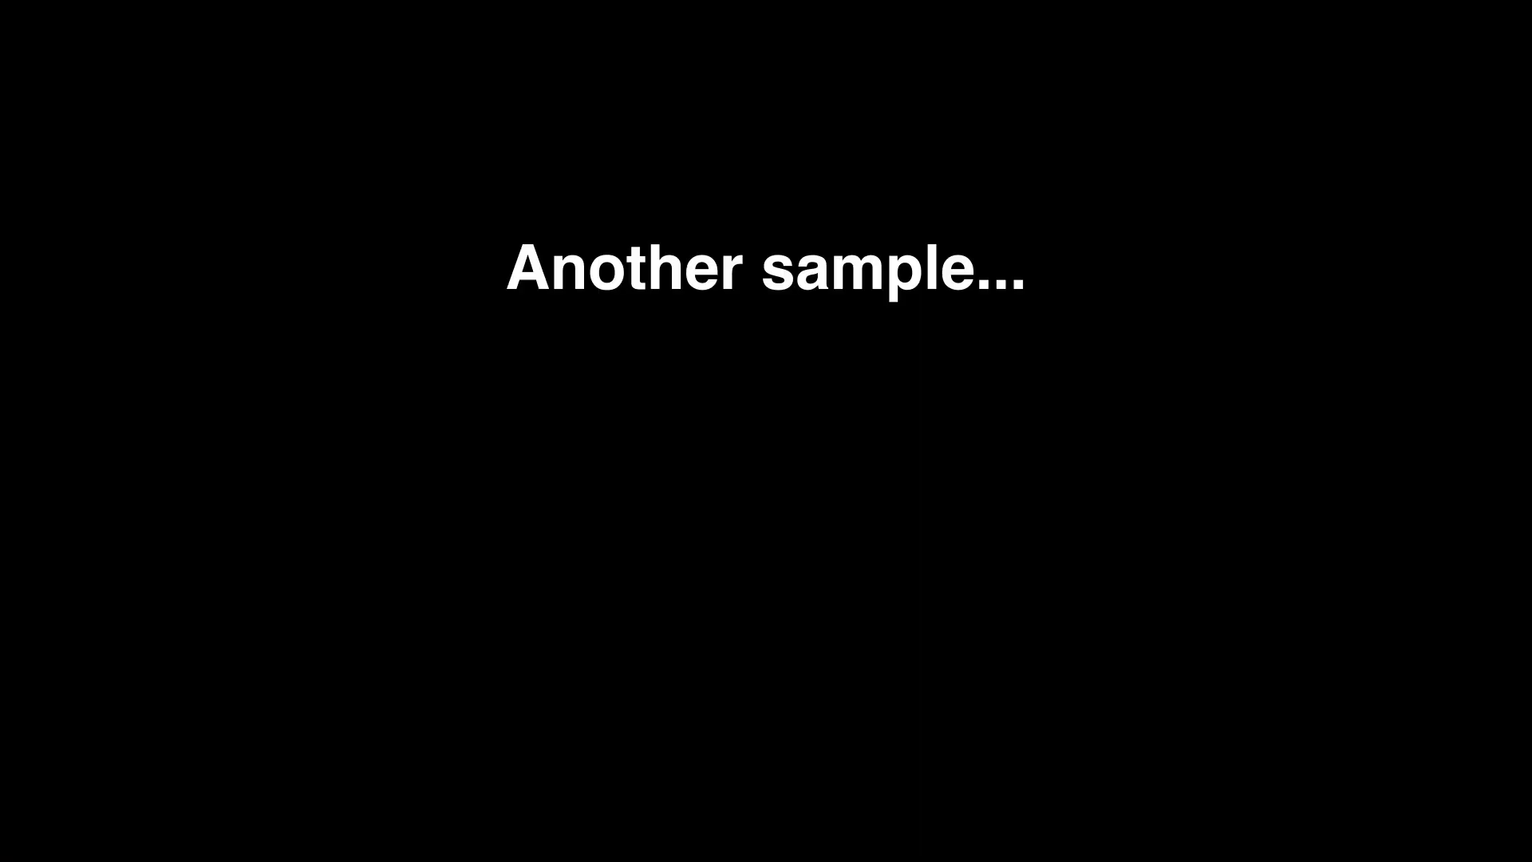